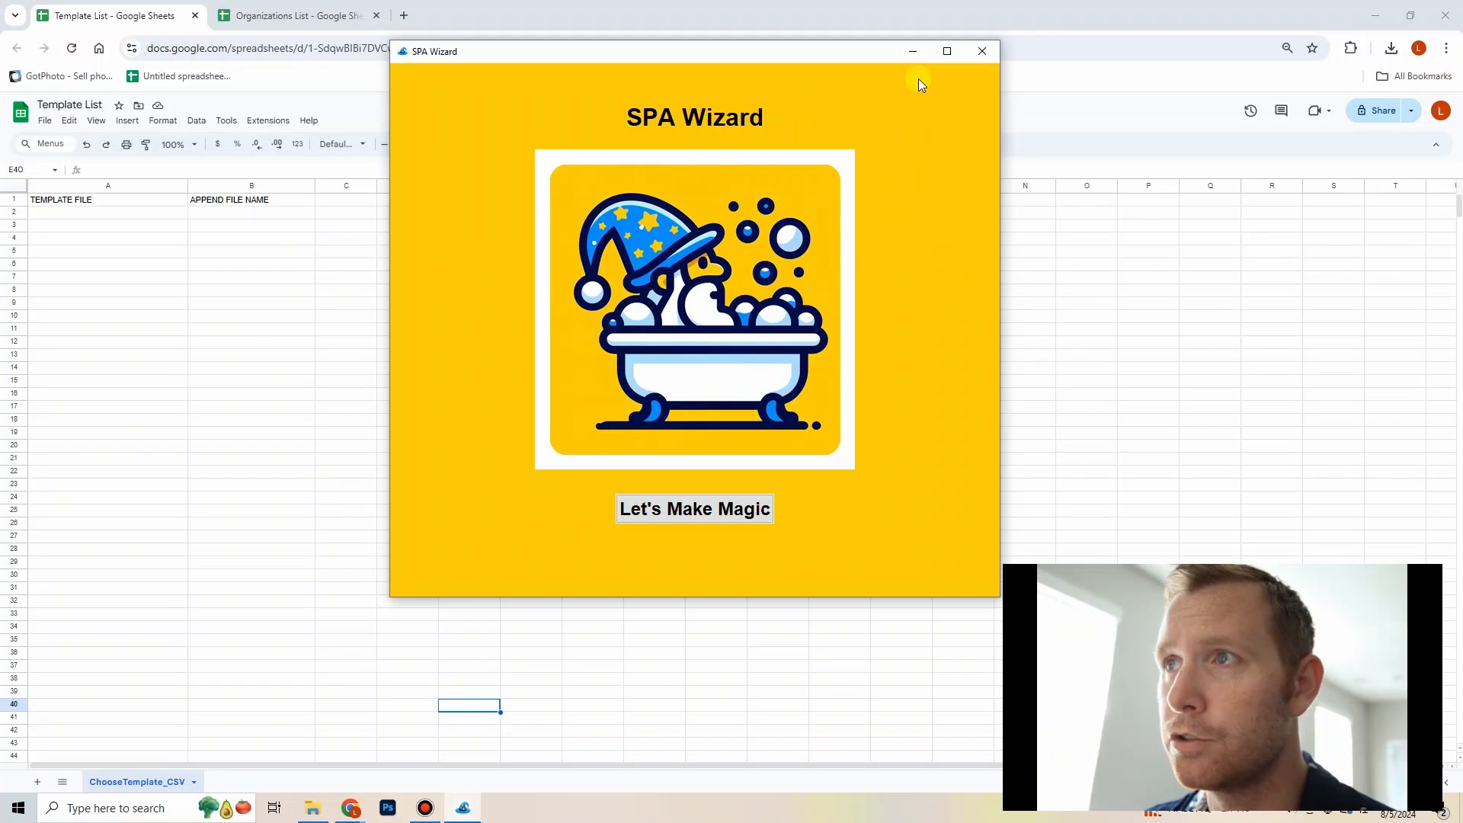
Step: Review the Organizations List and Template List sheets, their column headers and the notes on how to fill them
left_click(920, 54)
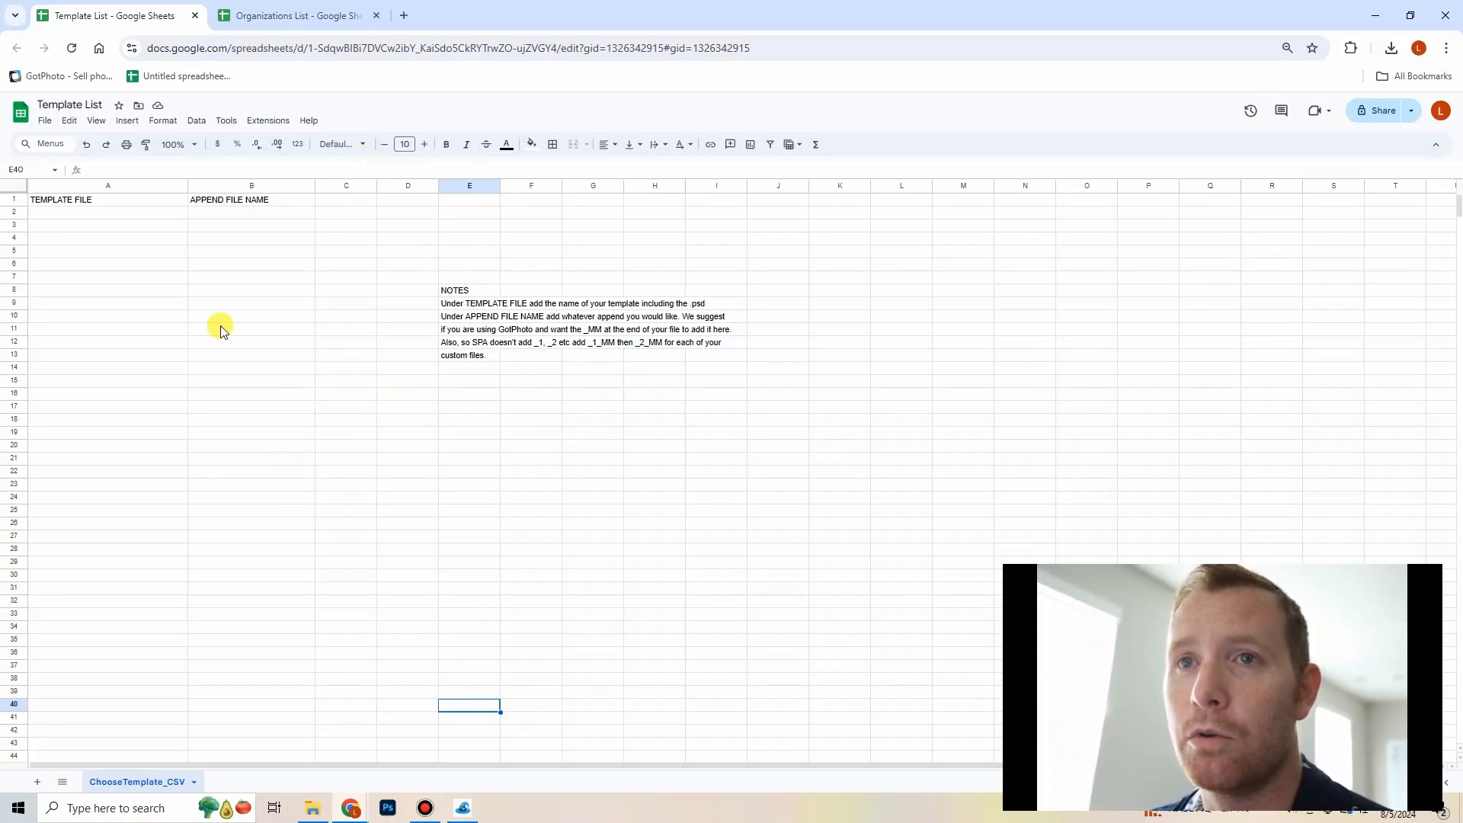
left_click(264, 16)
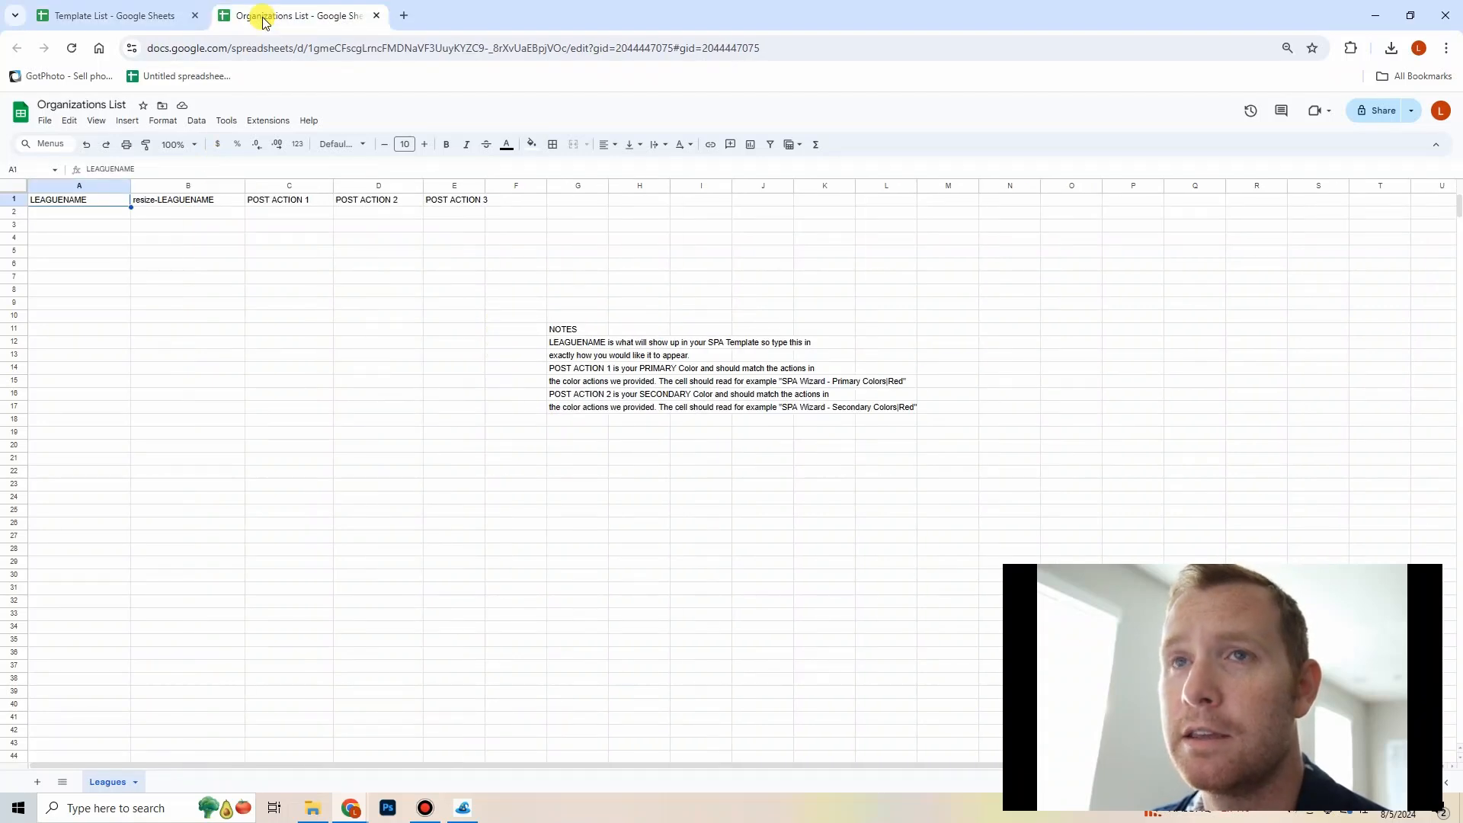
left_click(154, 23)
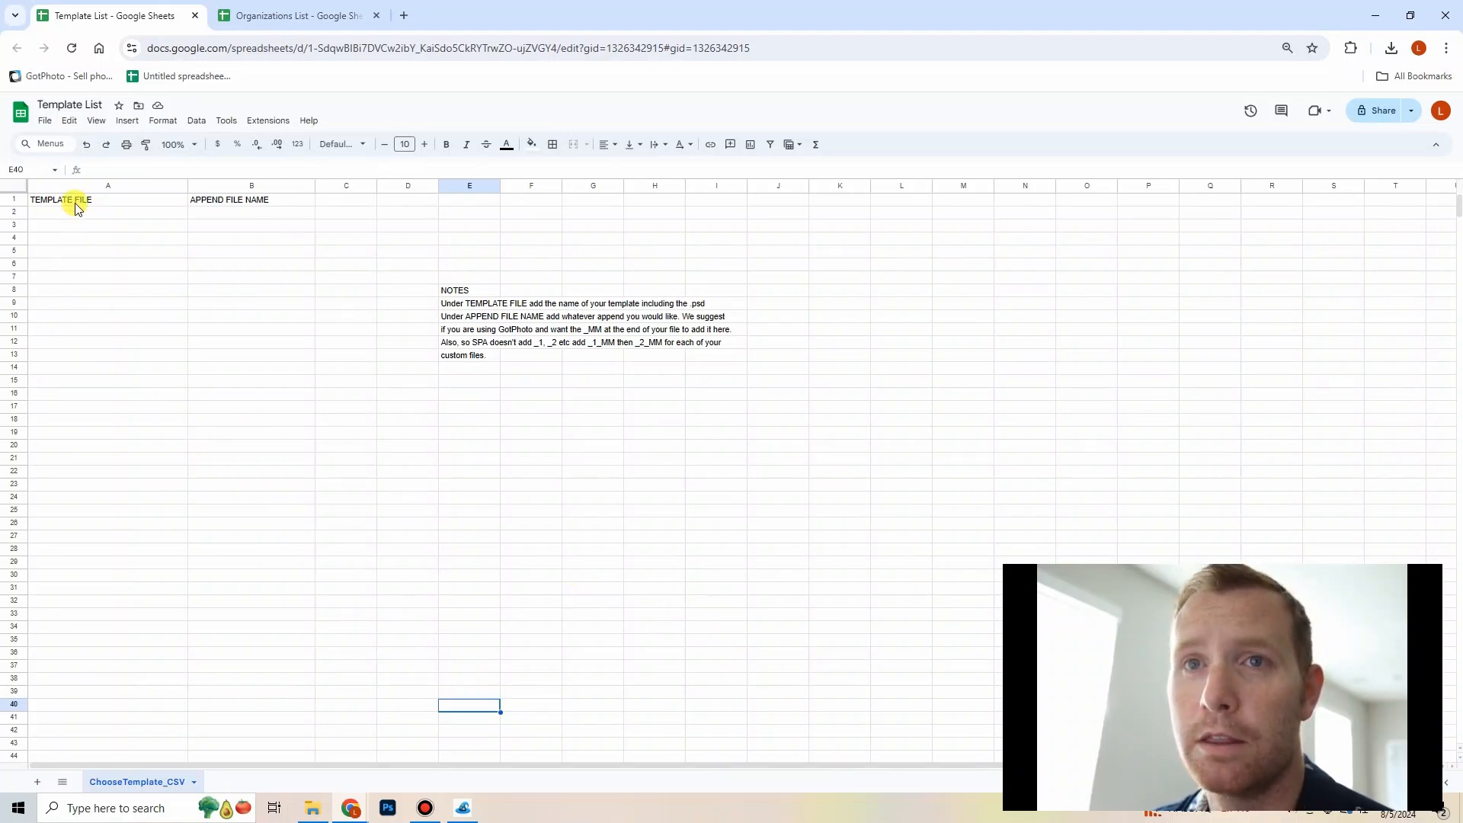
left_click_drag(75, 202, 227, 202)
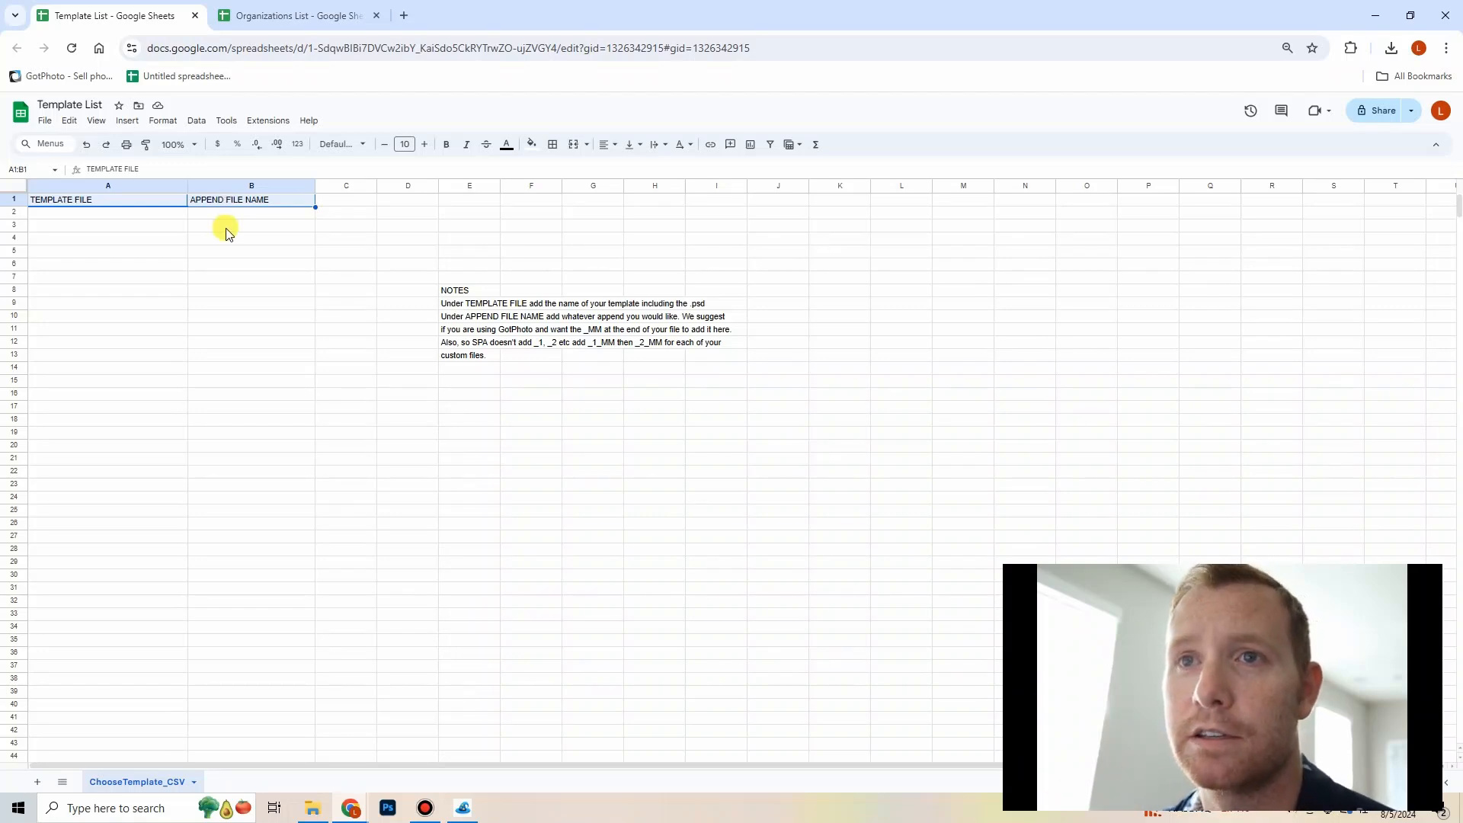
left_click(228, 228)
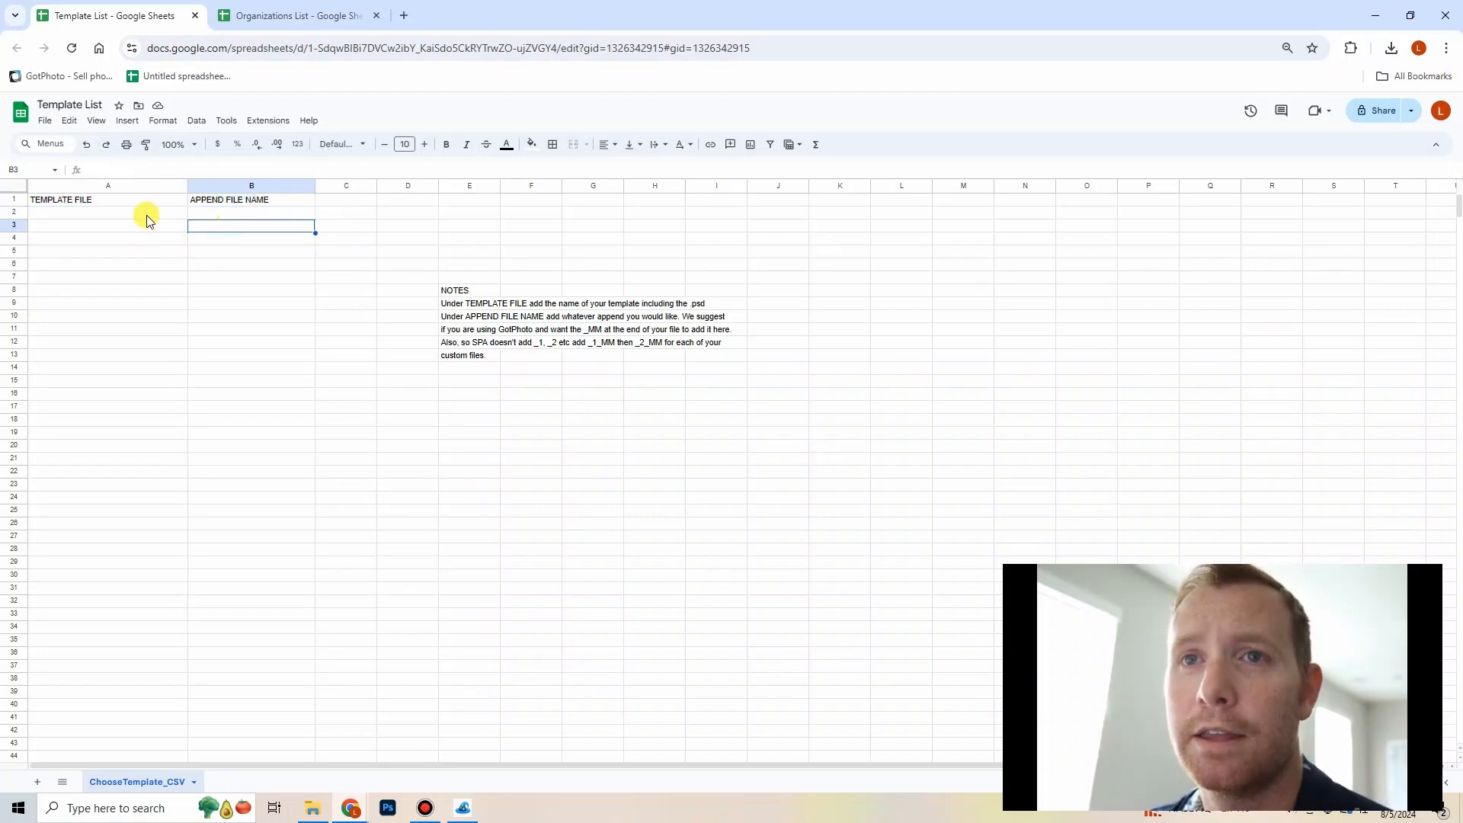
left_click_drag(147, 214, 137, 392)
left_click_drag(241, 213, 235, 329)
left_click(235, 278)
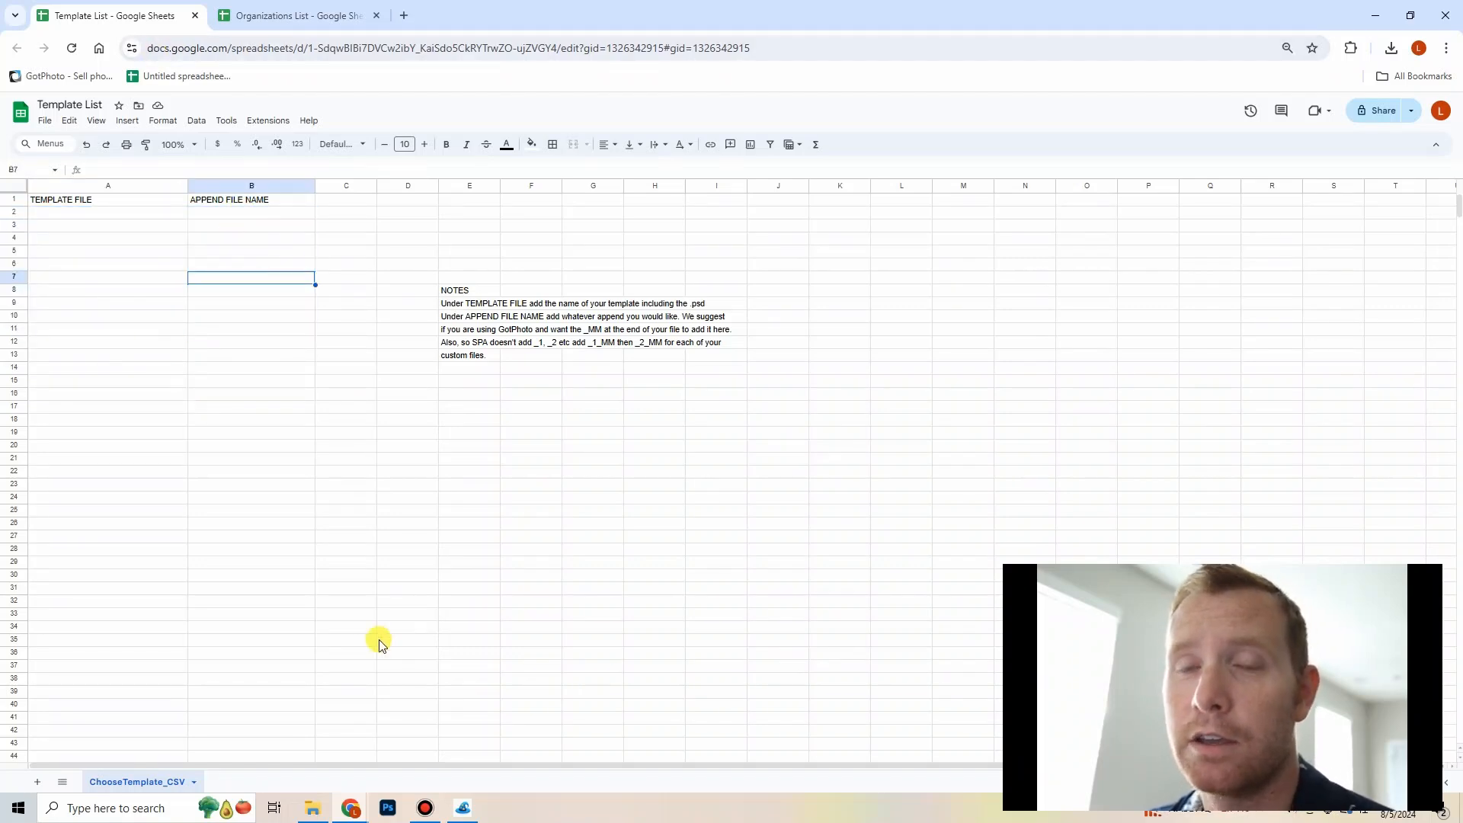
Step: Enter LIT.psd as the first template file name under TEMPLATE FILE
left_click(169, 214)
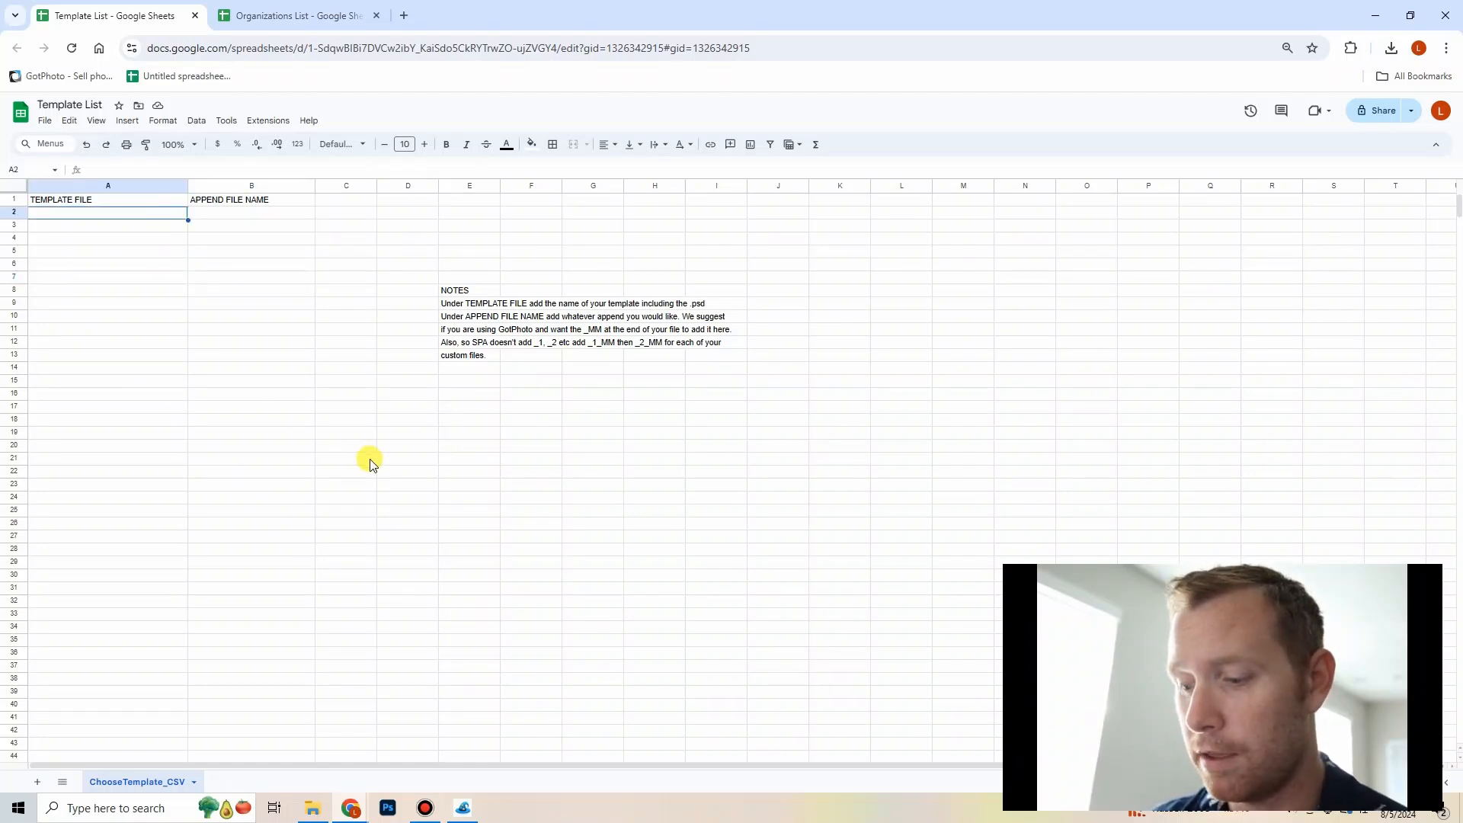
type("LIT.ps")
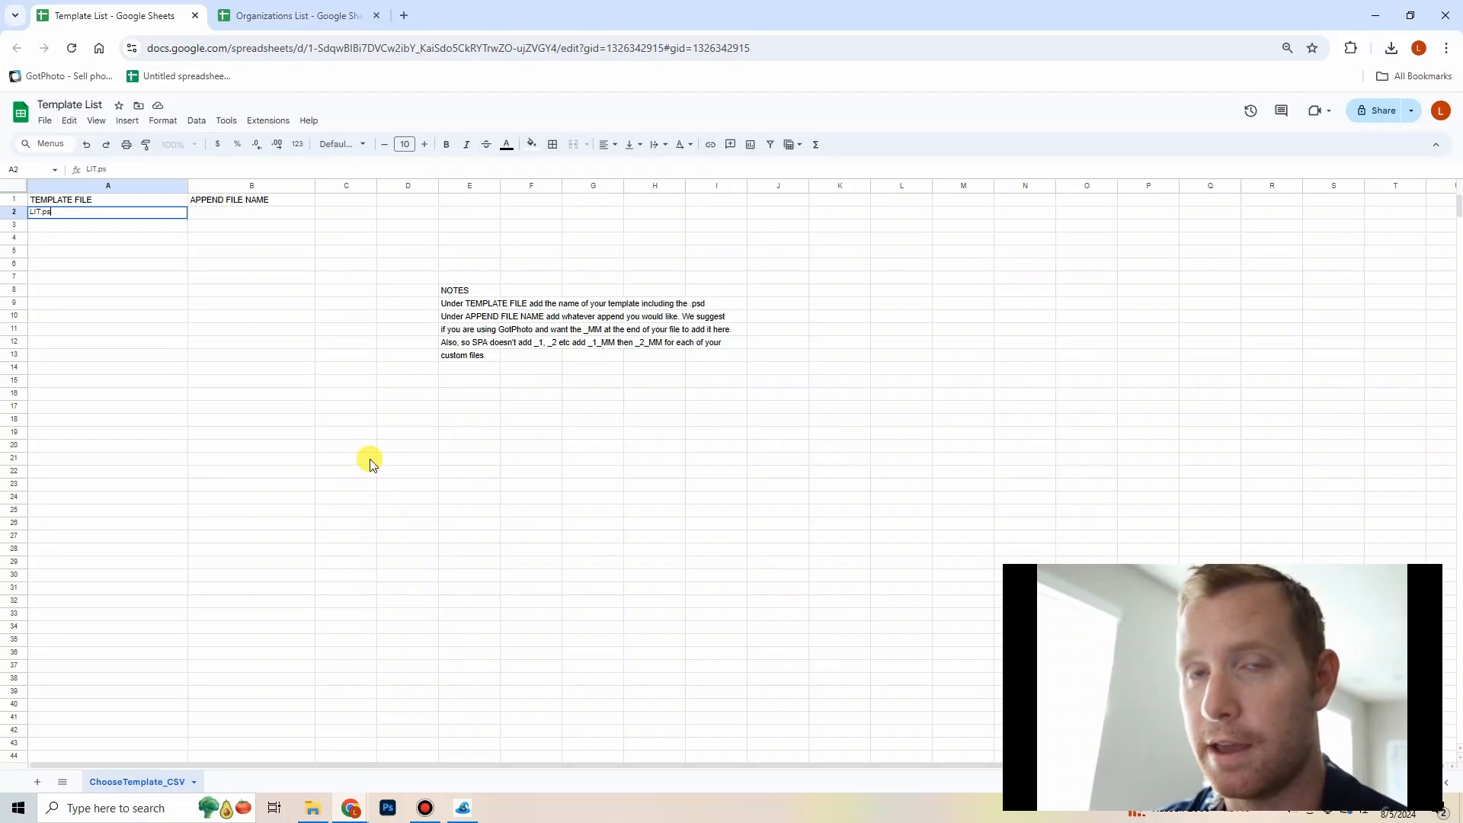
type("d")
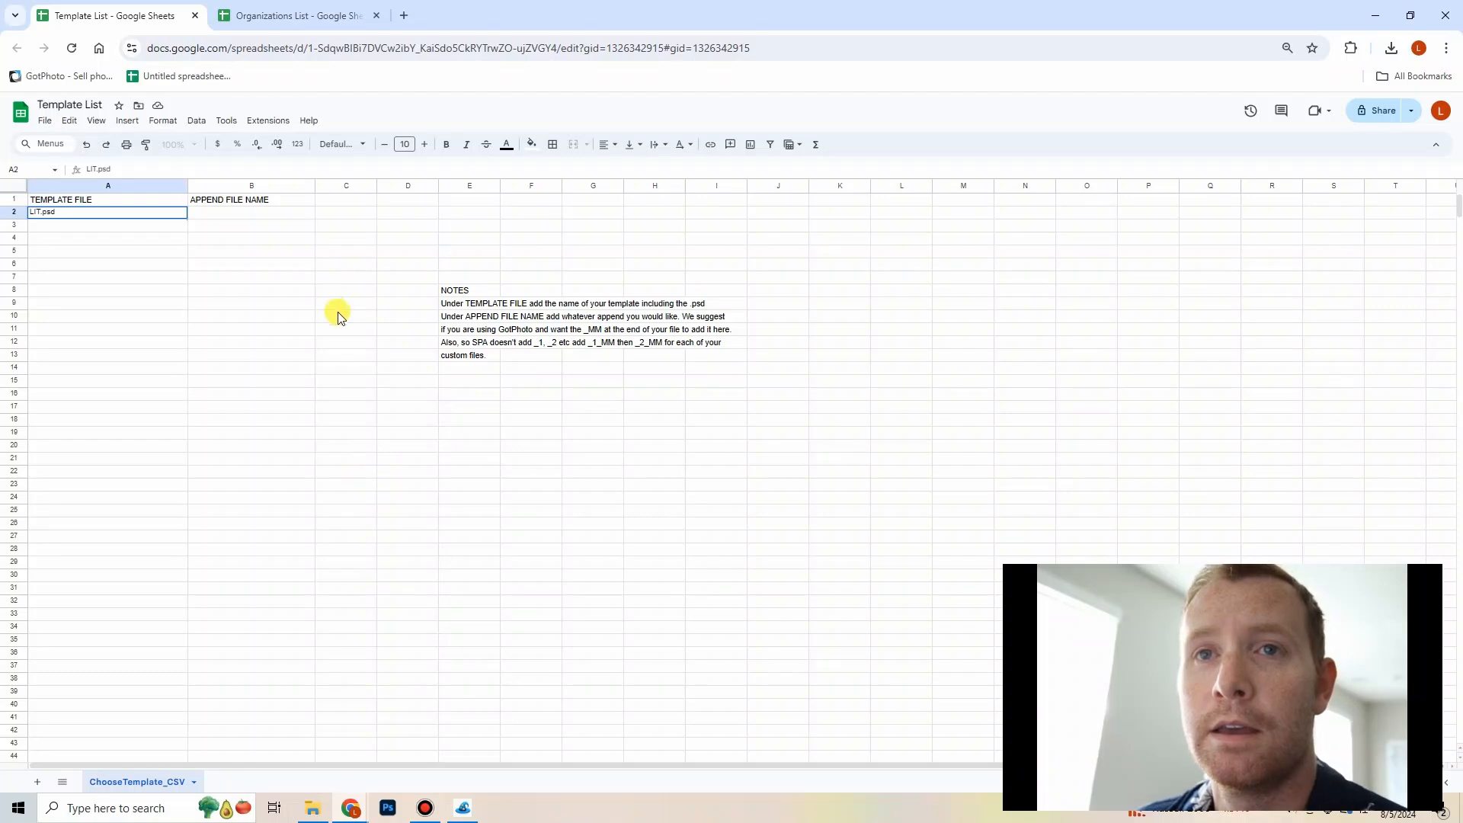
left_click(183, 290)
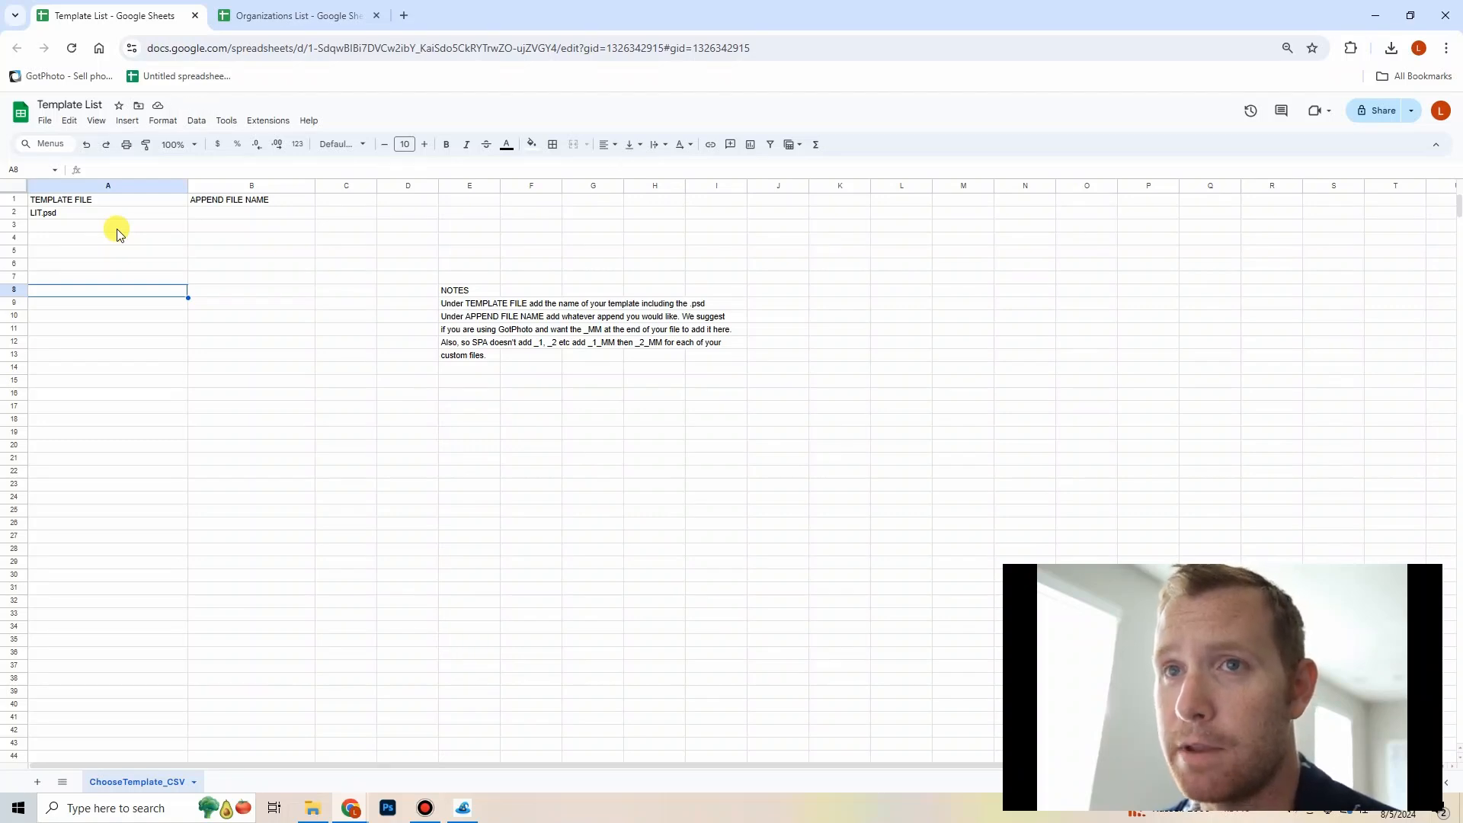
Step: Edit the first template file name to LIT_12345.psd
double_click(88, 213)
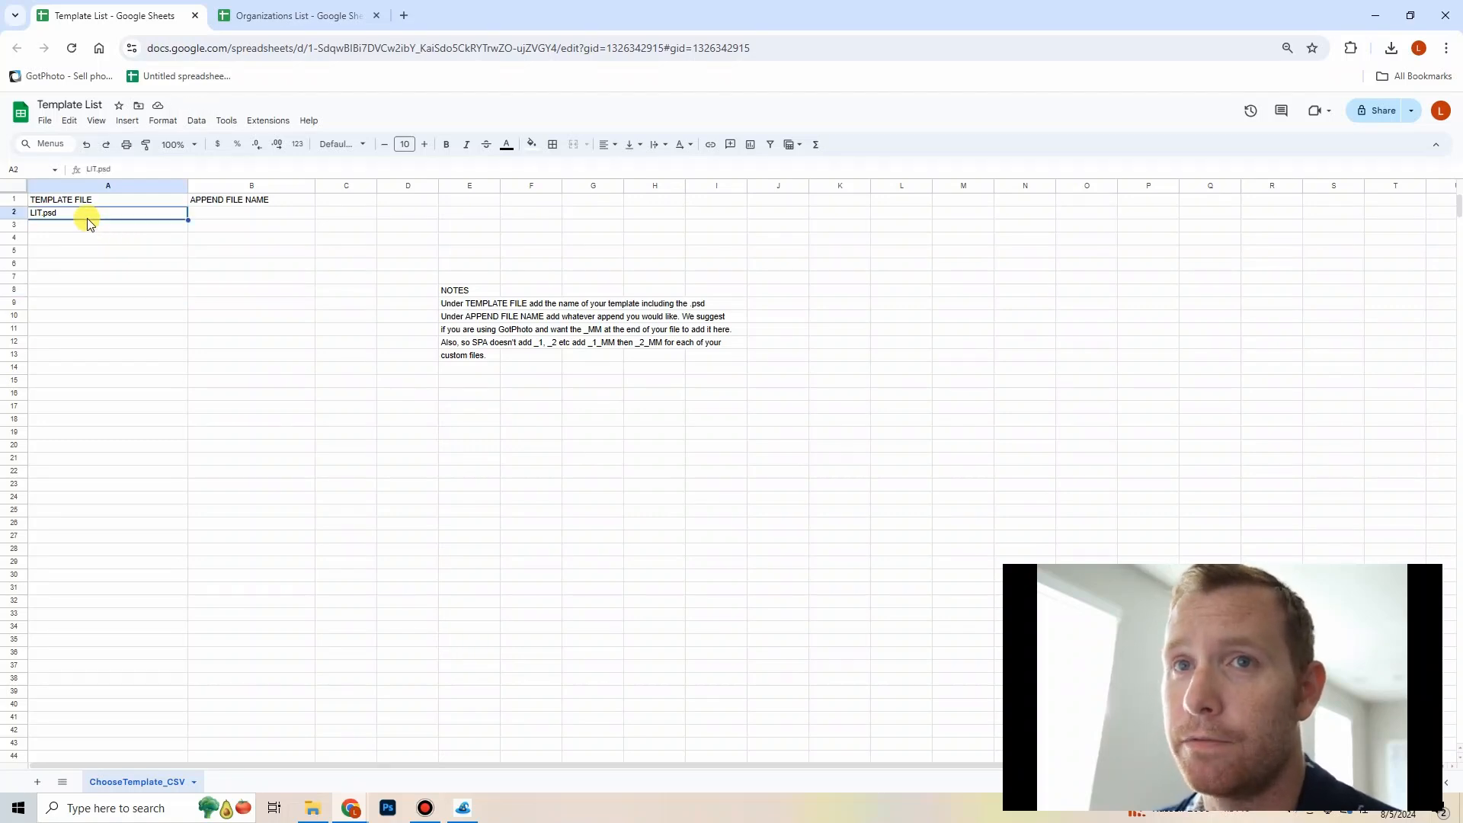
left_click(42, 213)
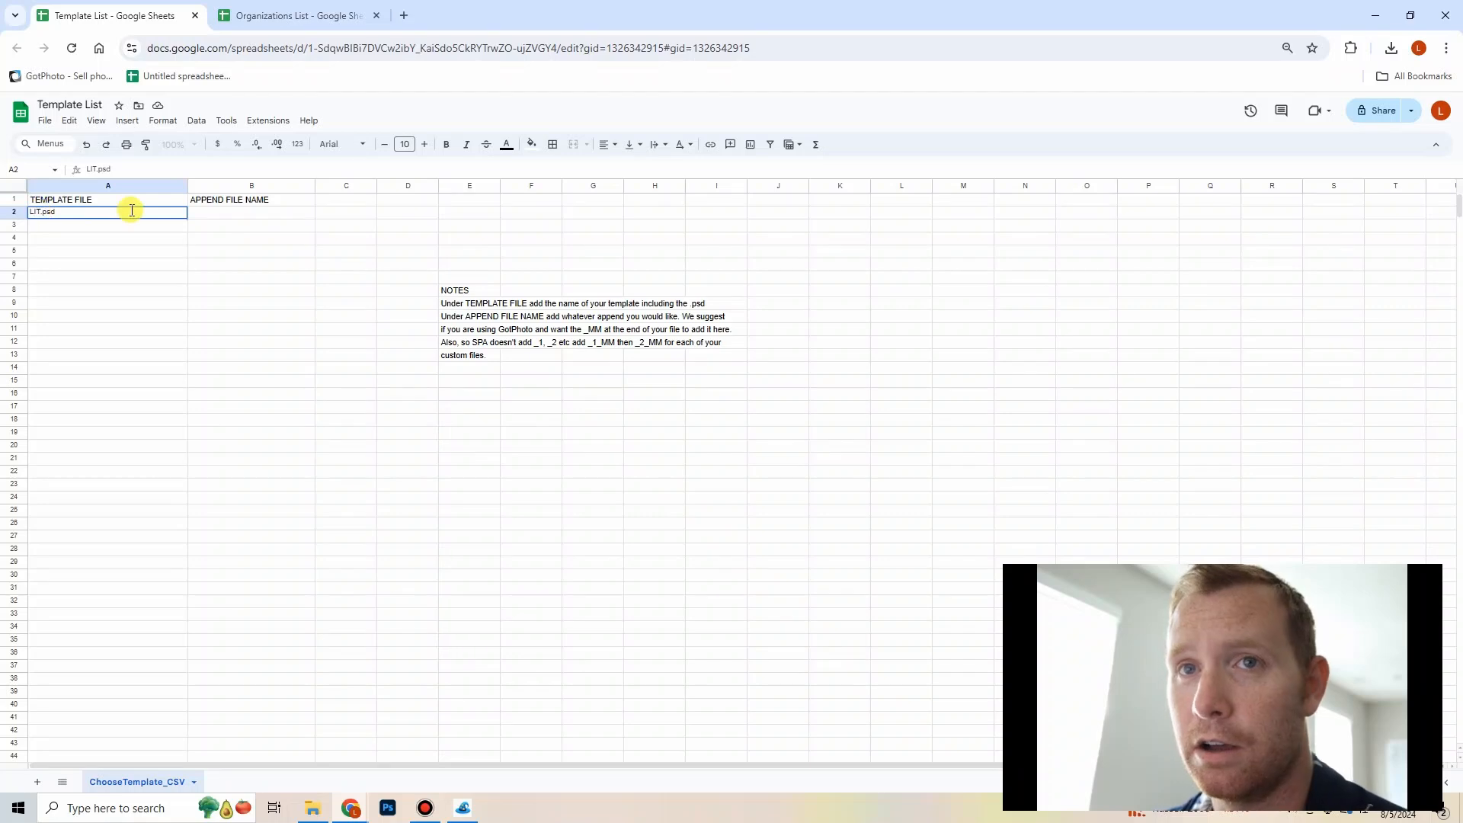
type("_12345")
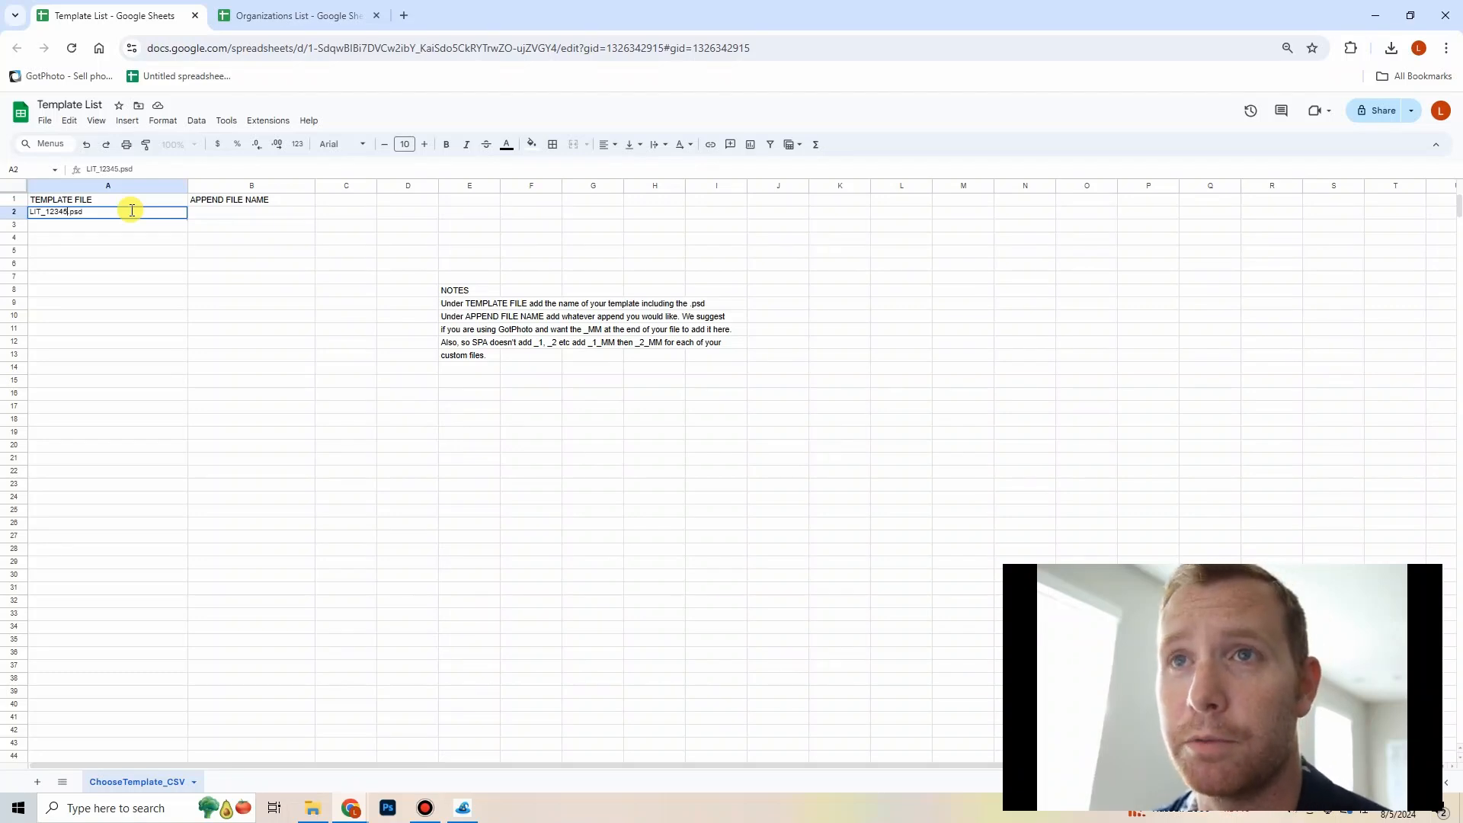
Step: Enter _MM as the append file name for the first template
left_click(294, 218)
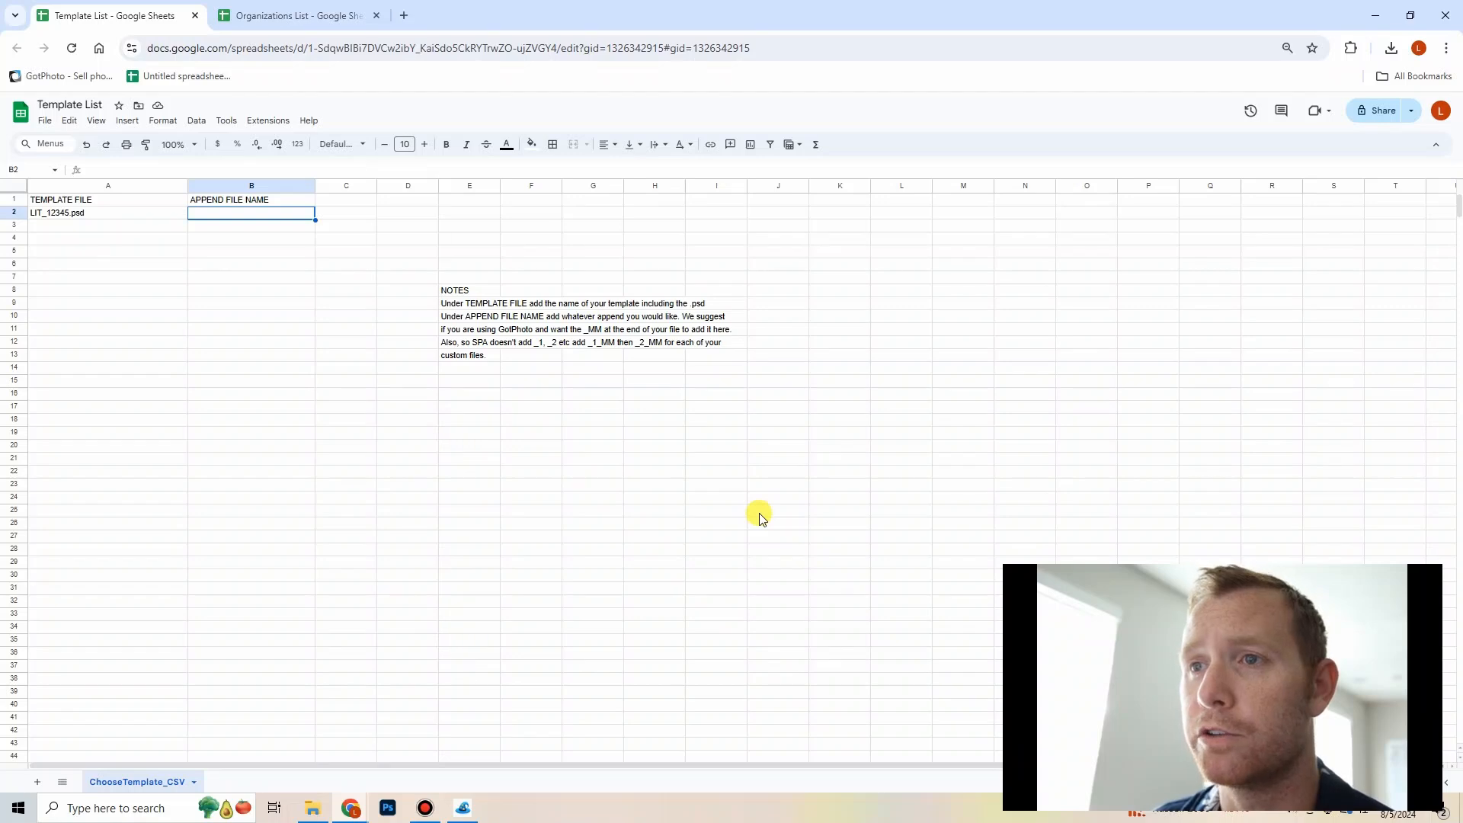
type("_")
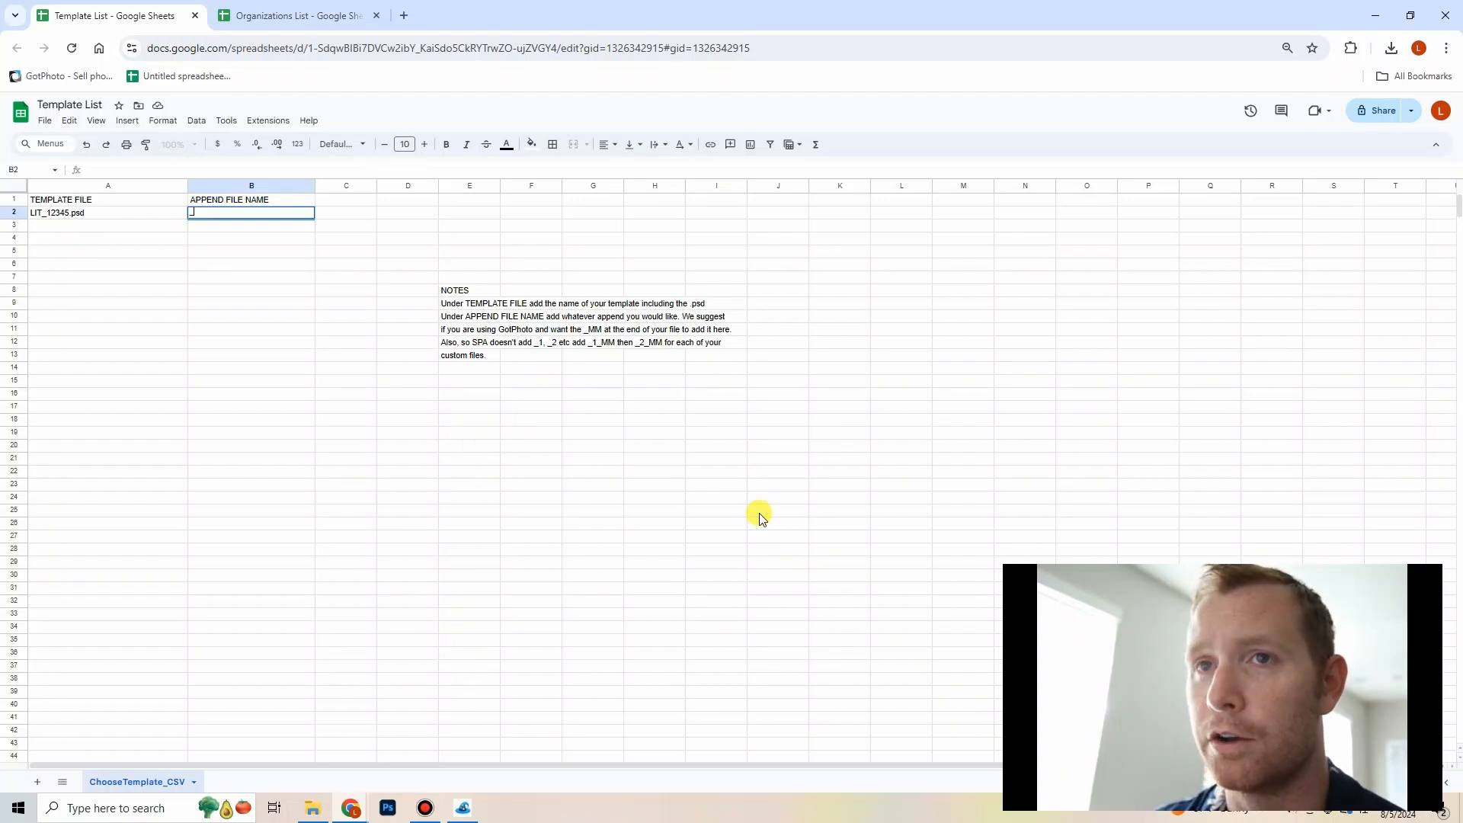
type("MM")
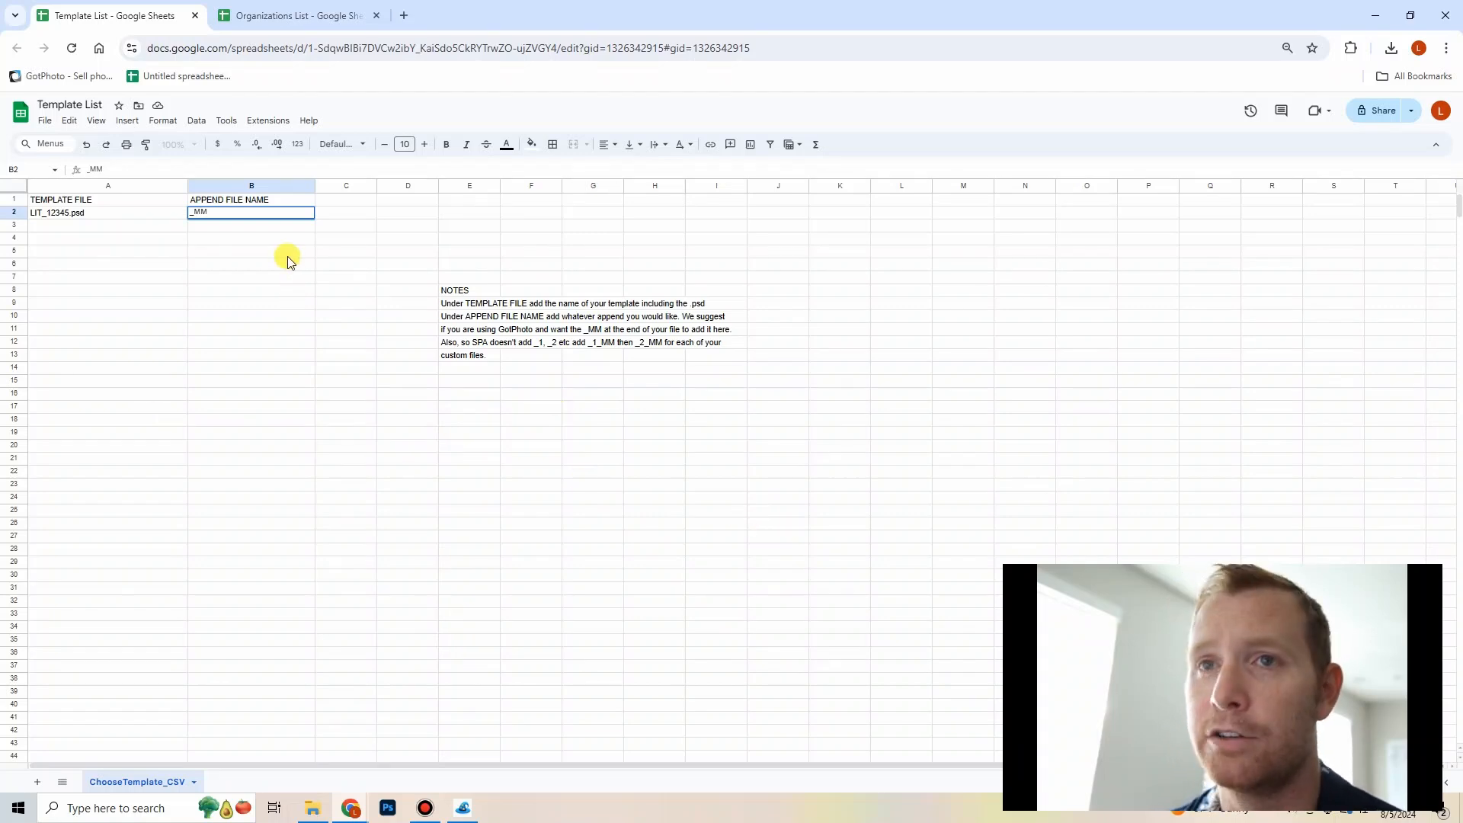
key("Left")
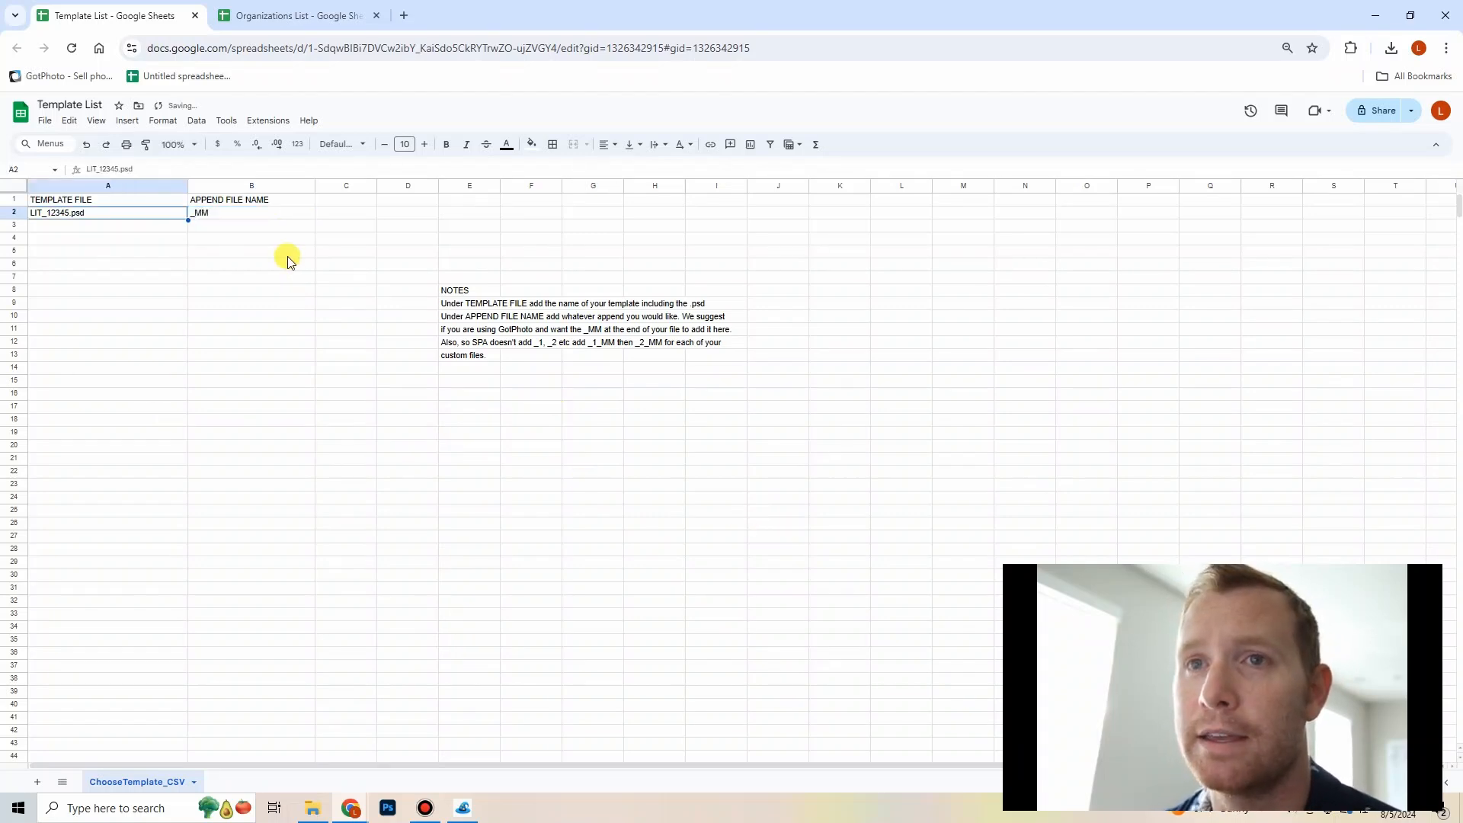
Step: Change the first template's append file name to _1_MM
left_click(238, 217)
double_click(195, 214)
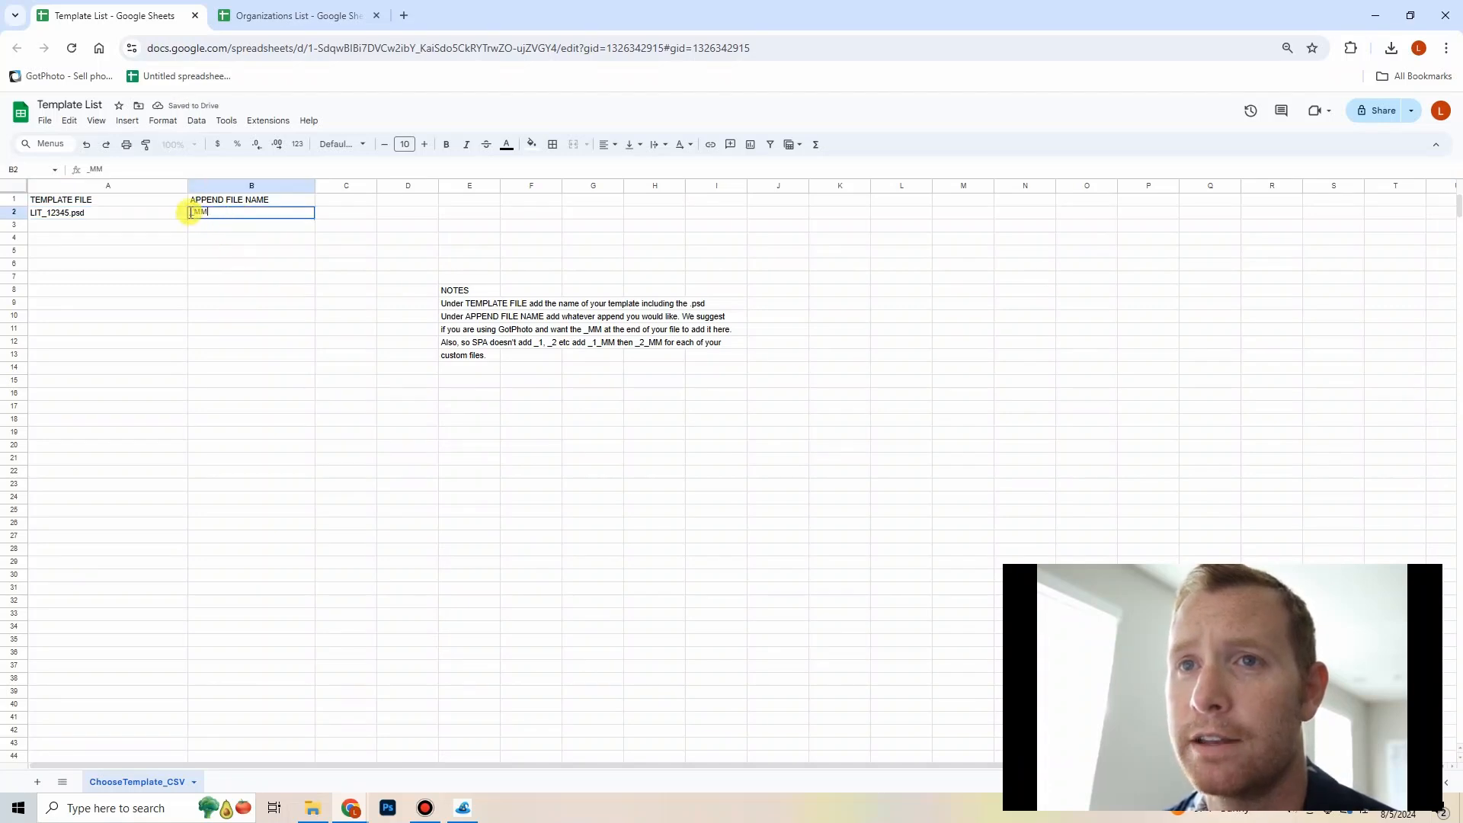
type("_")
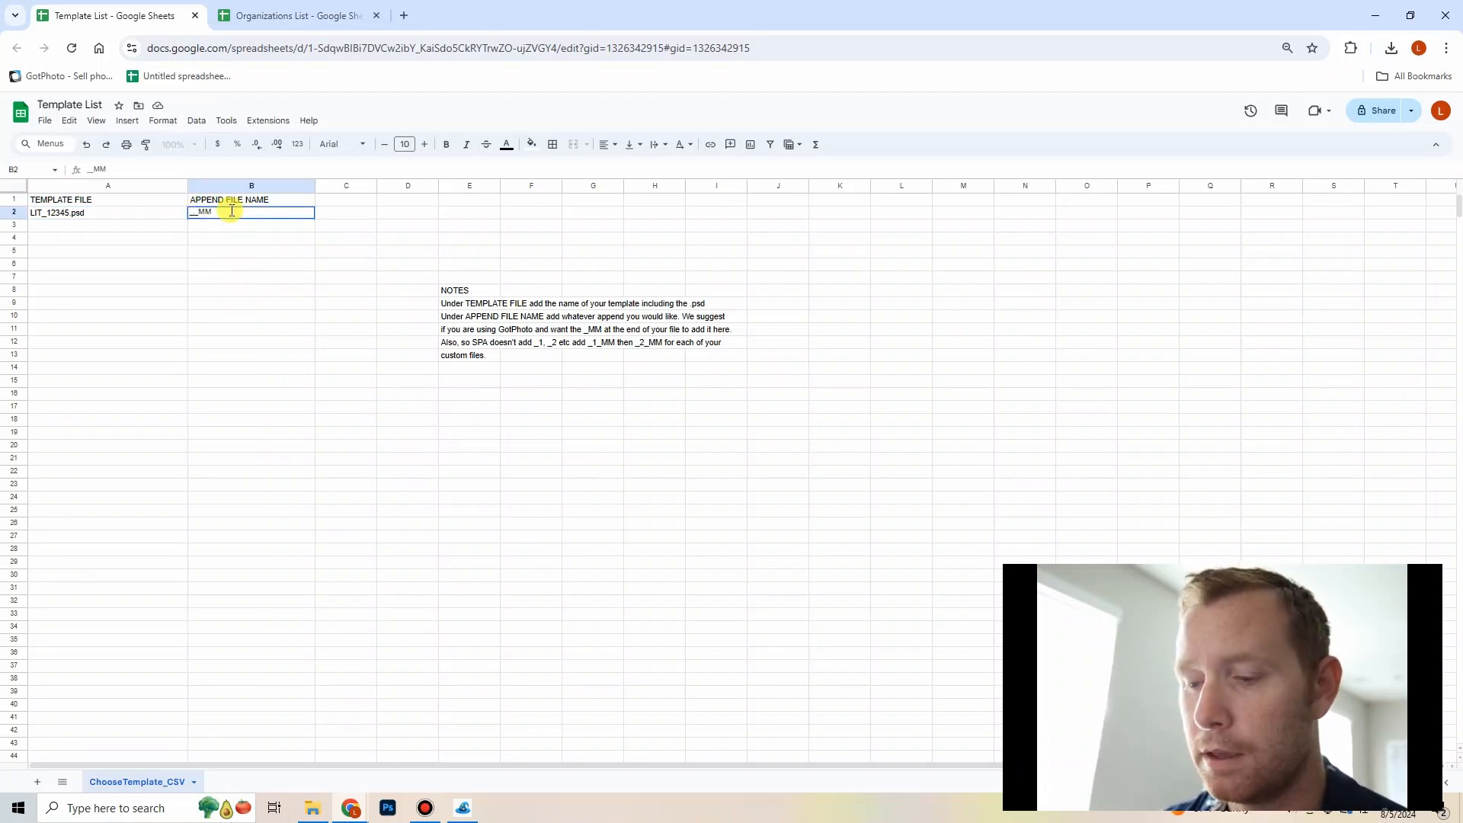
type("1")
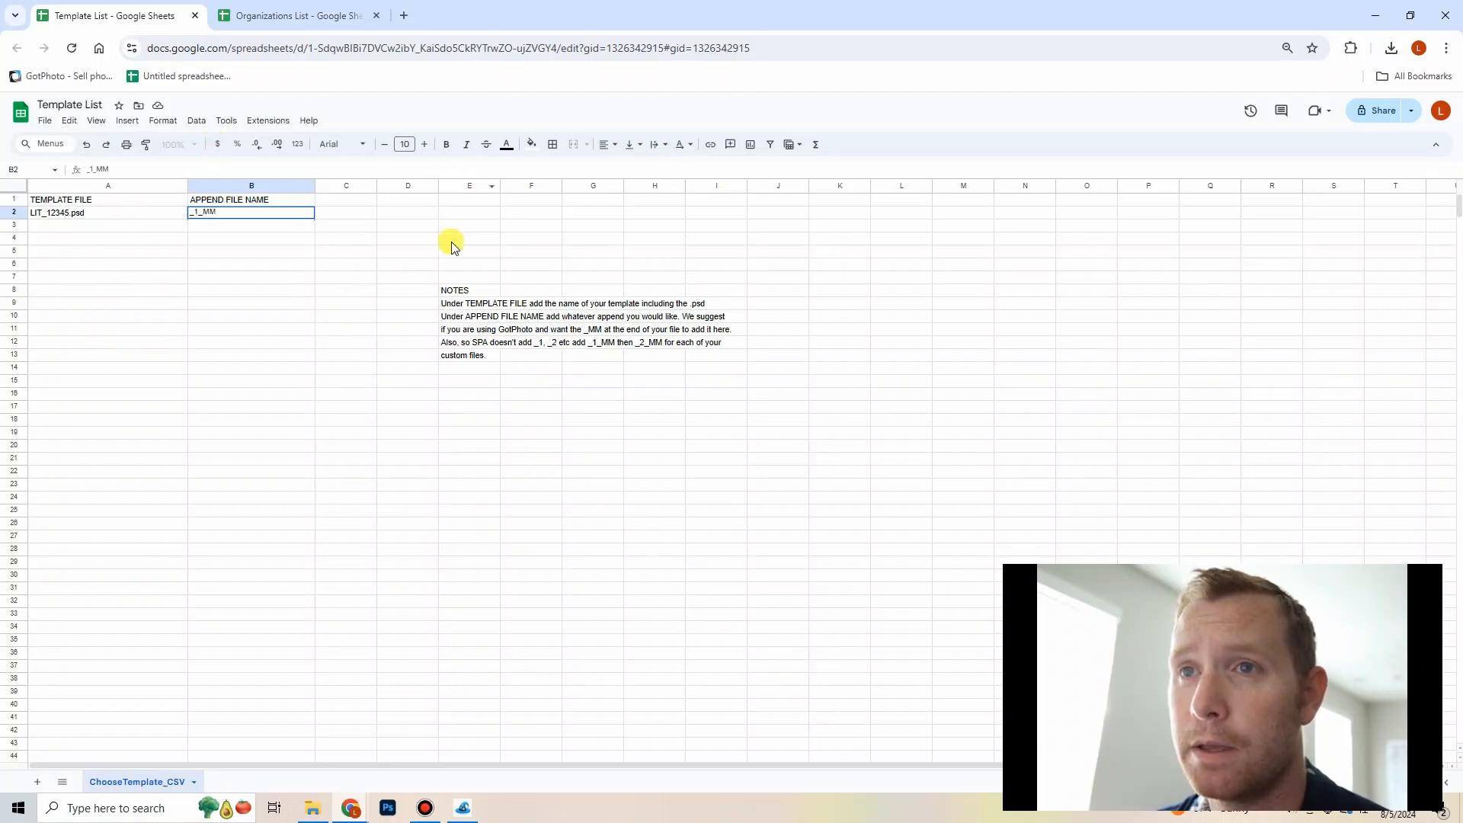
Step: Enter the example file name Cam1678_MM in cell D2 beside the template row
left_click(429, 216)
type("C")
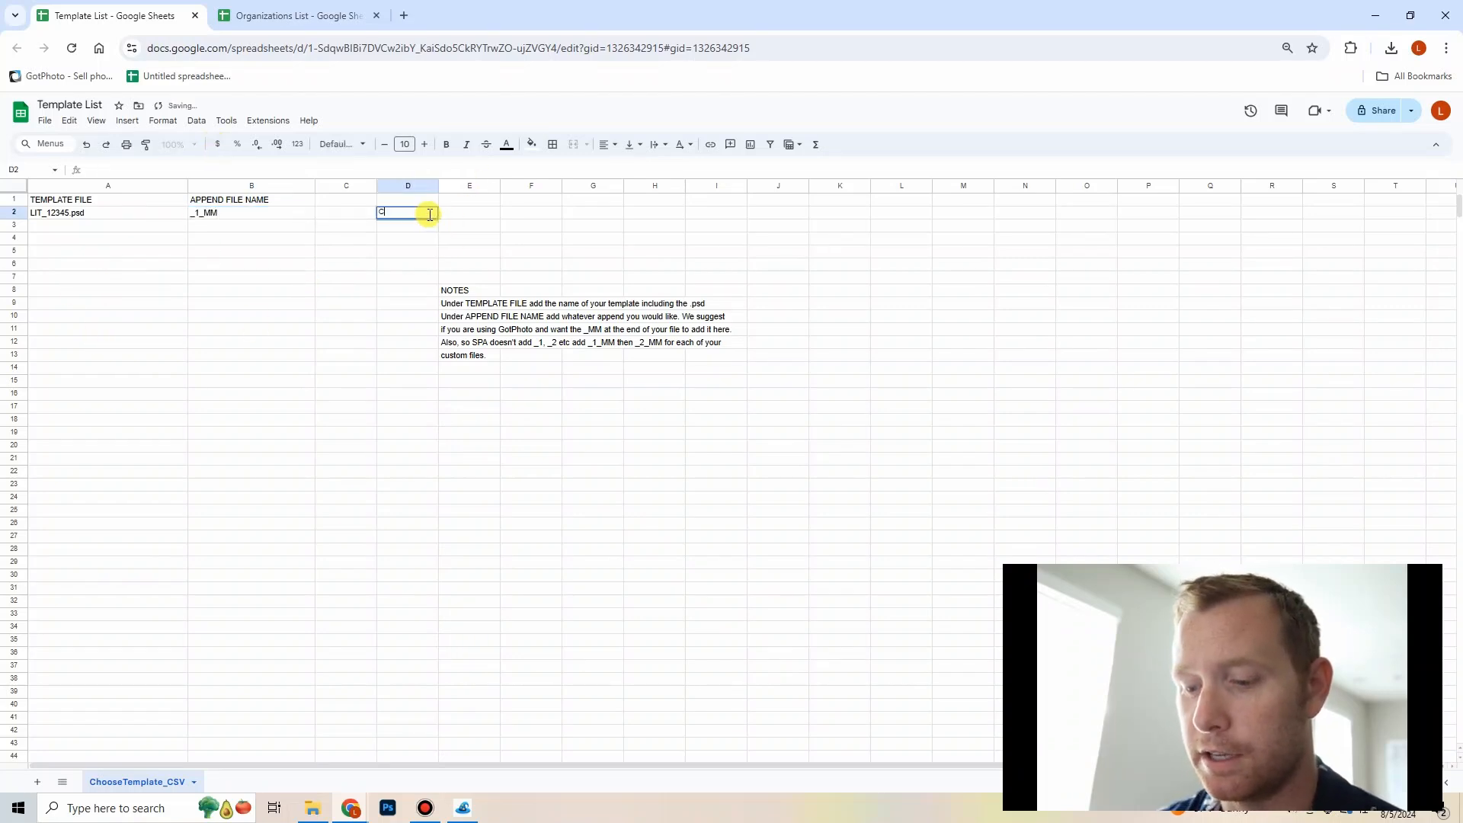
type("am1")
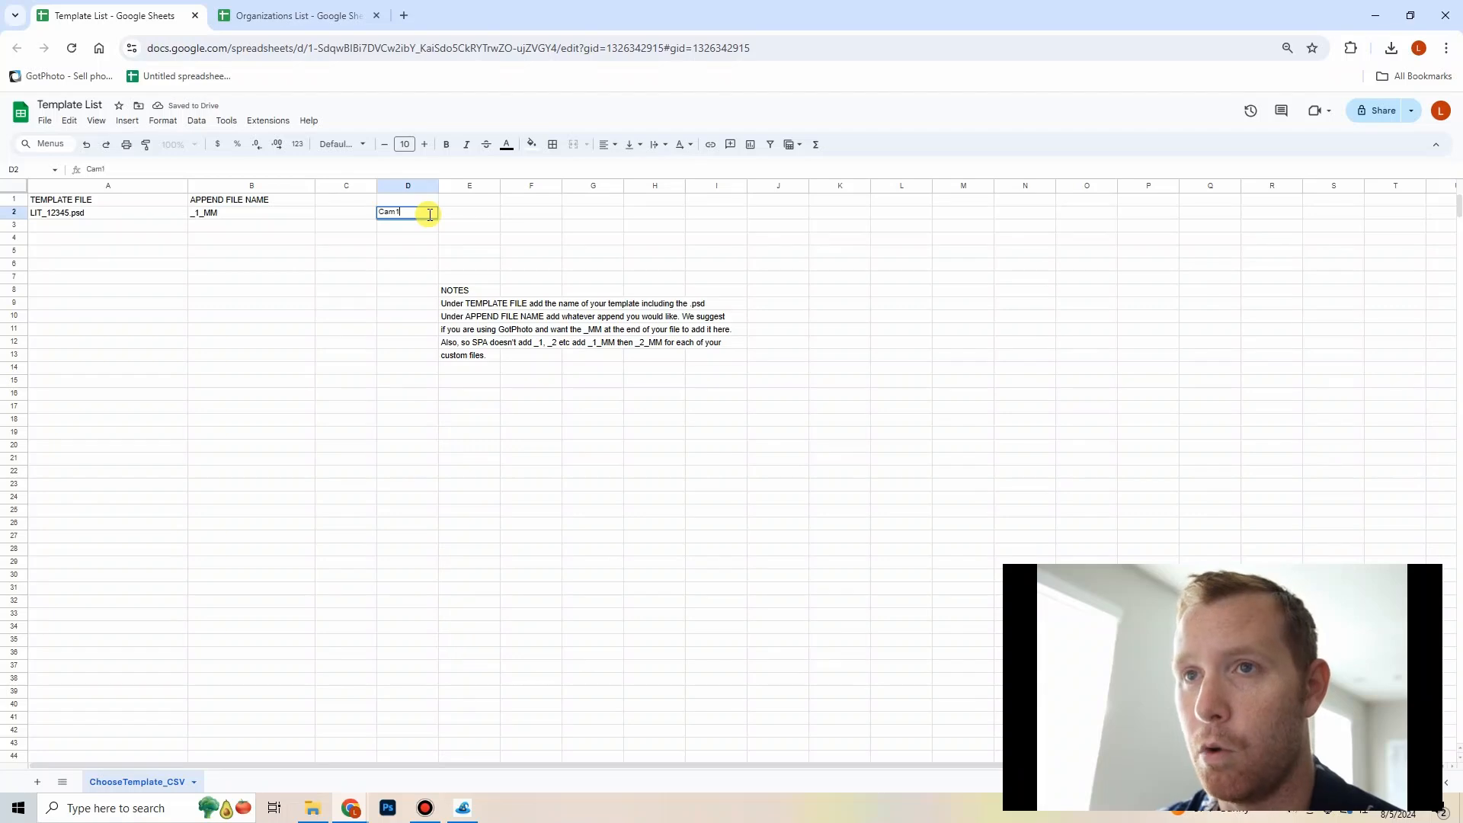
type("678")
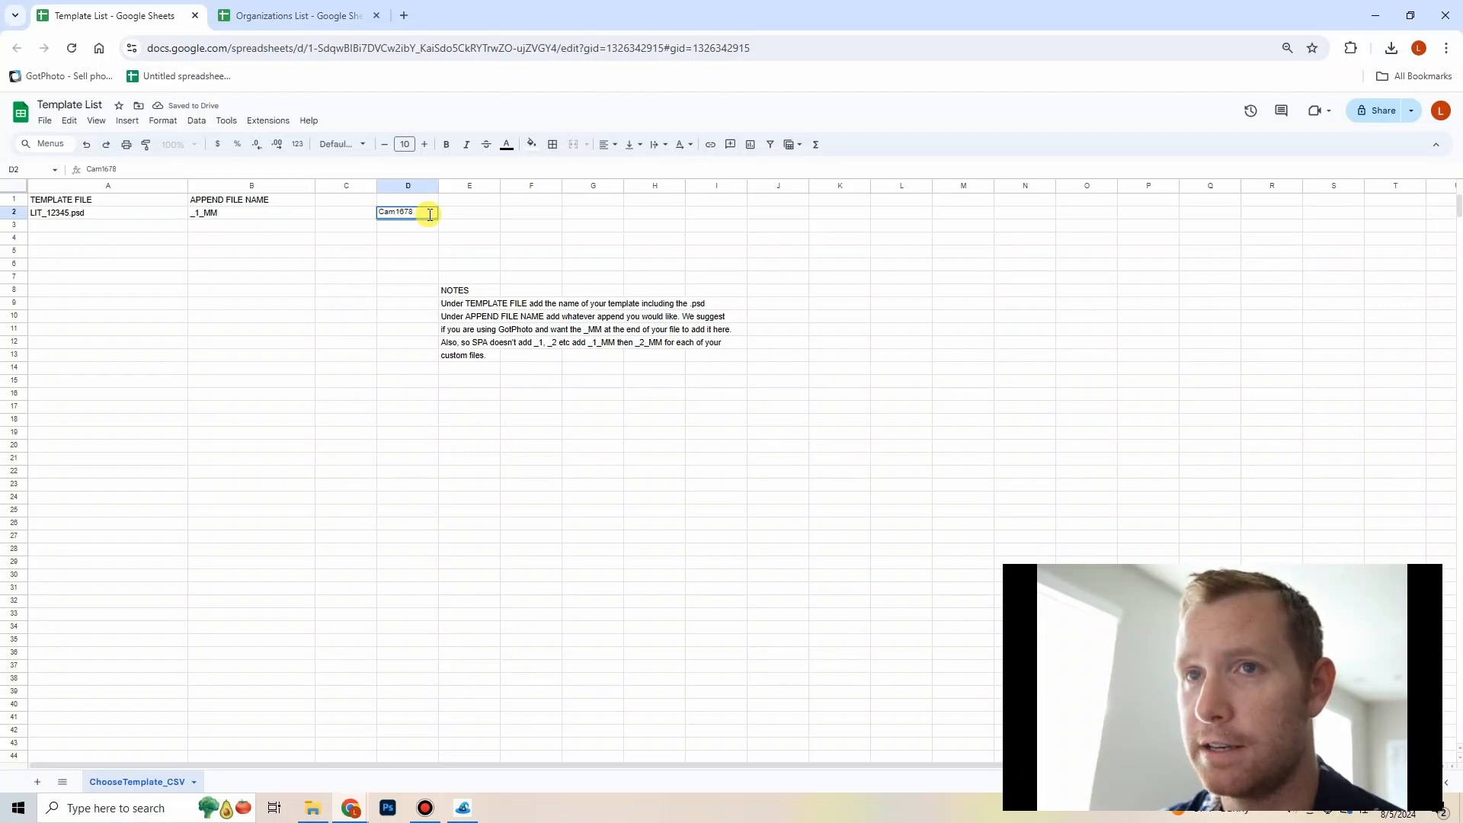
type("_MM")
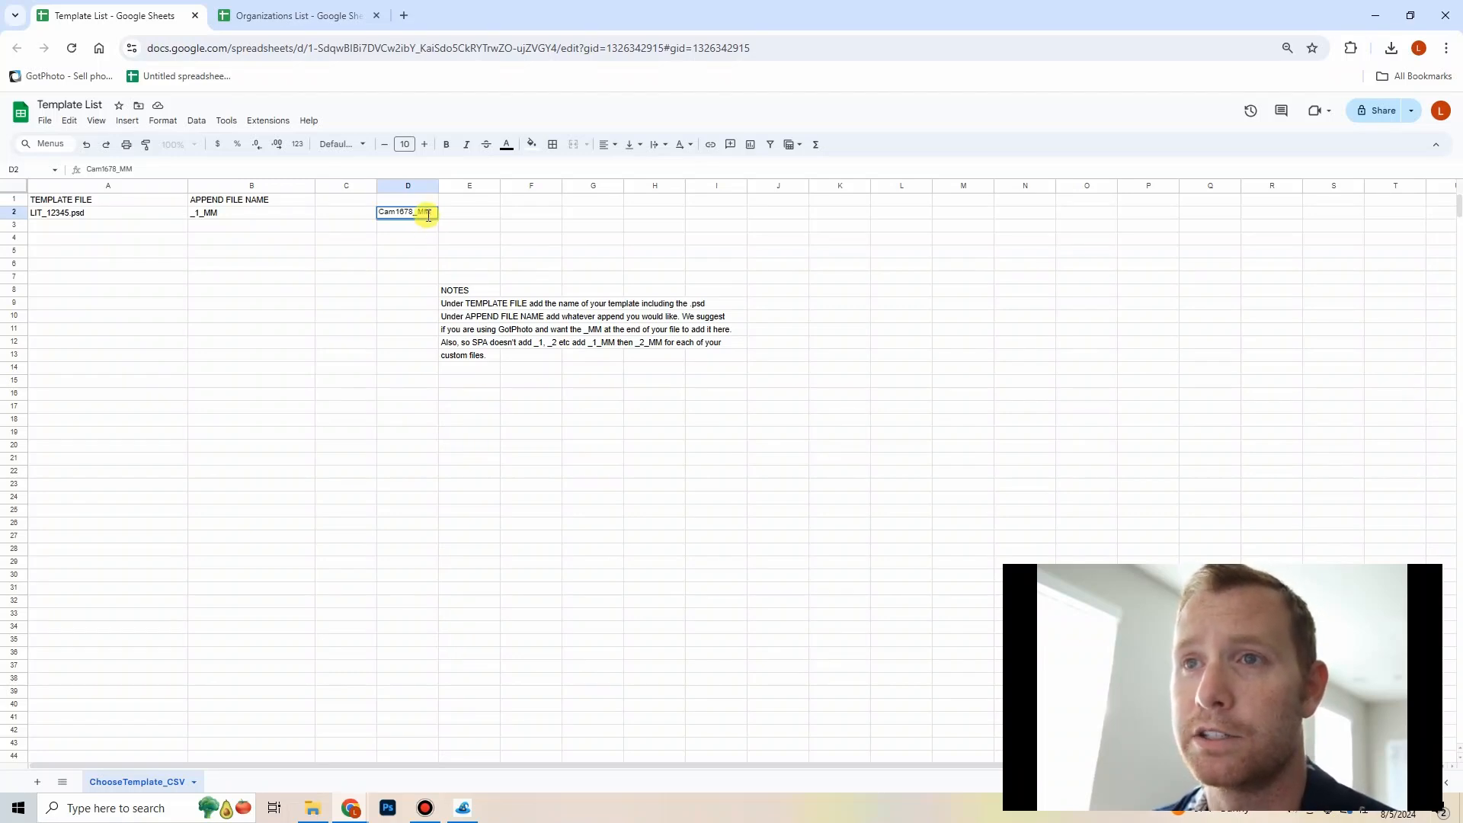
key("Return")
left_click(428, 217)
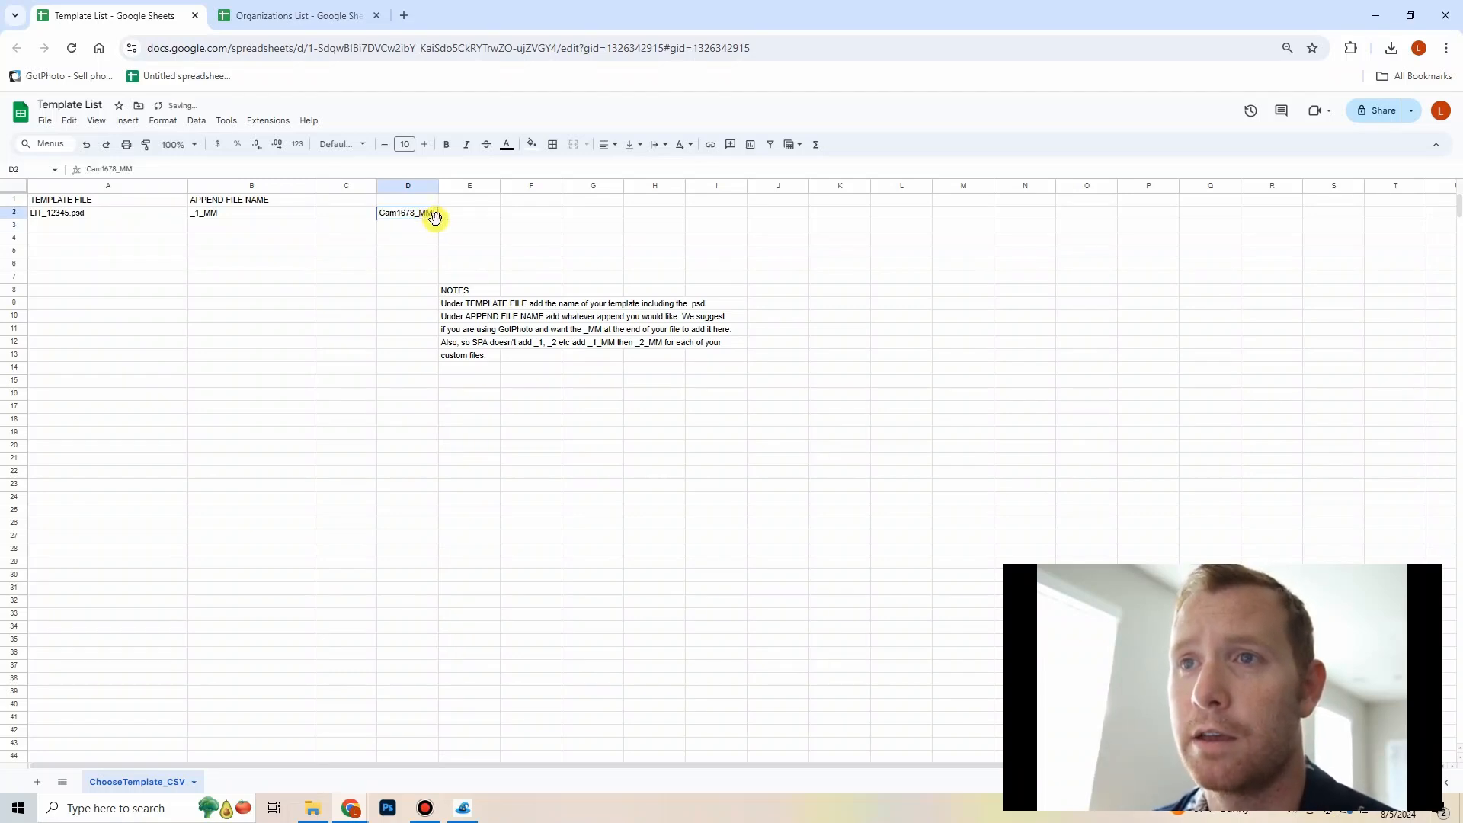
left_click_drag(437, 220, 435, 233)
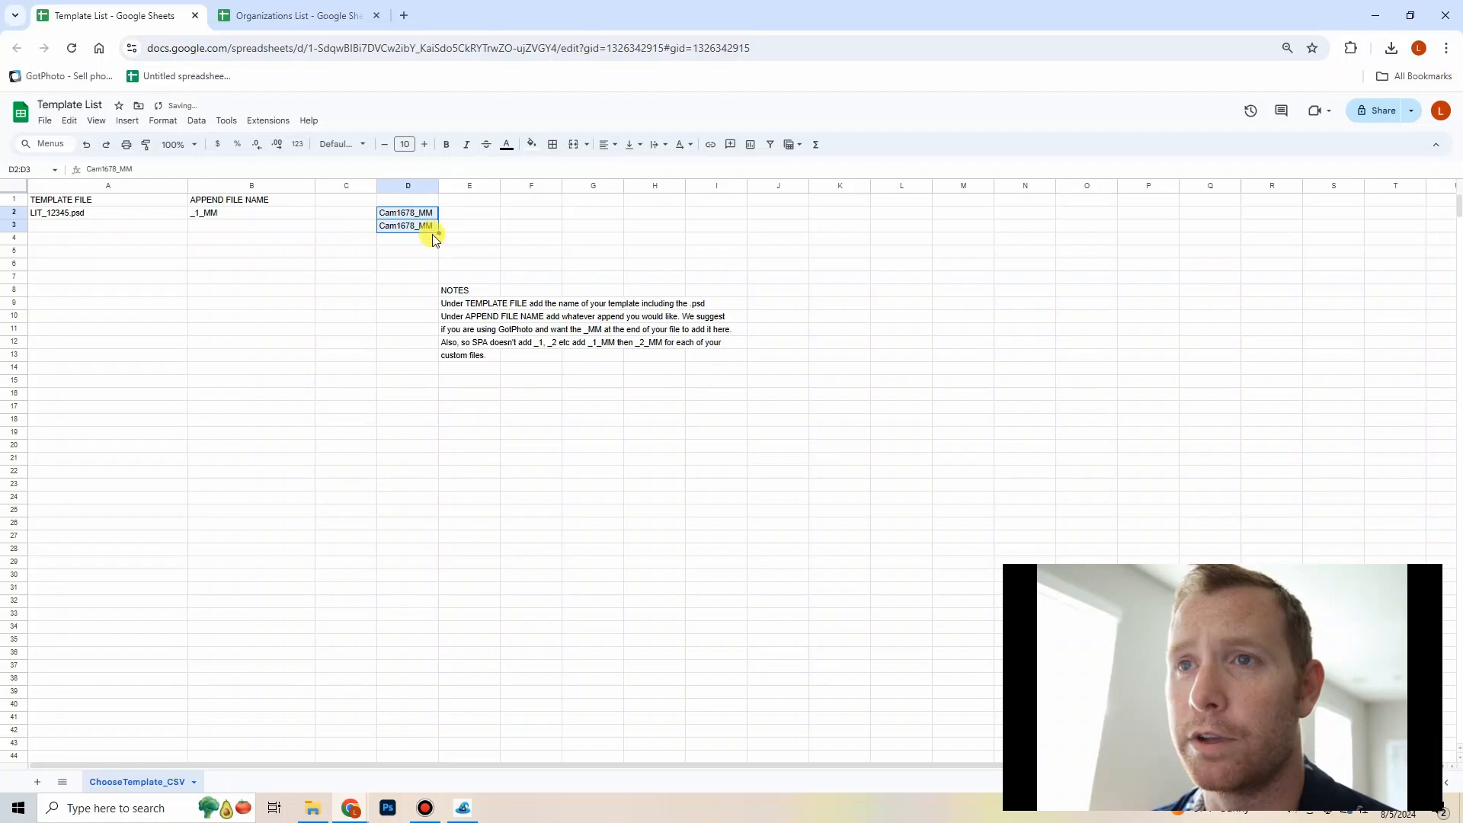
double_click(435, 225)
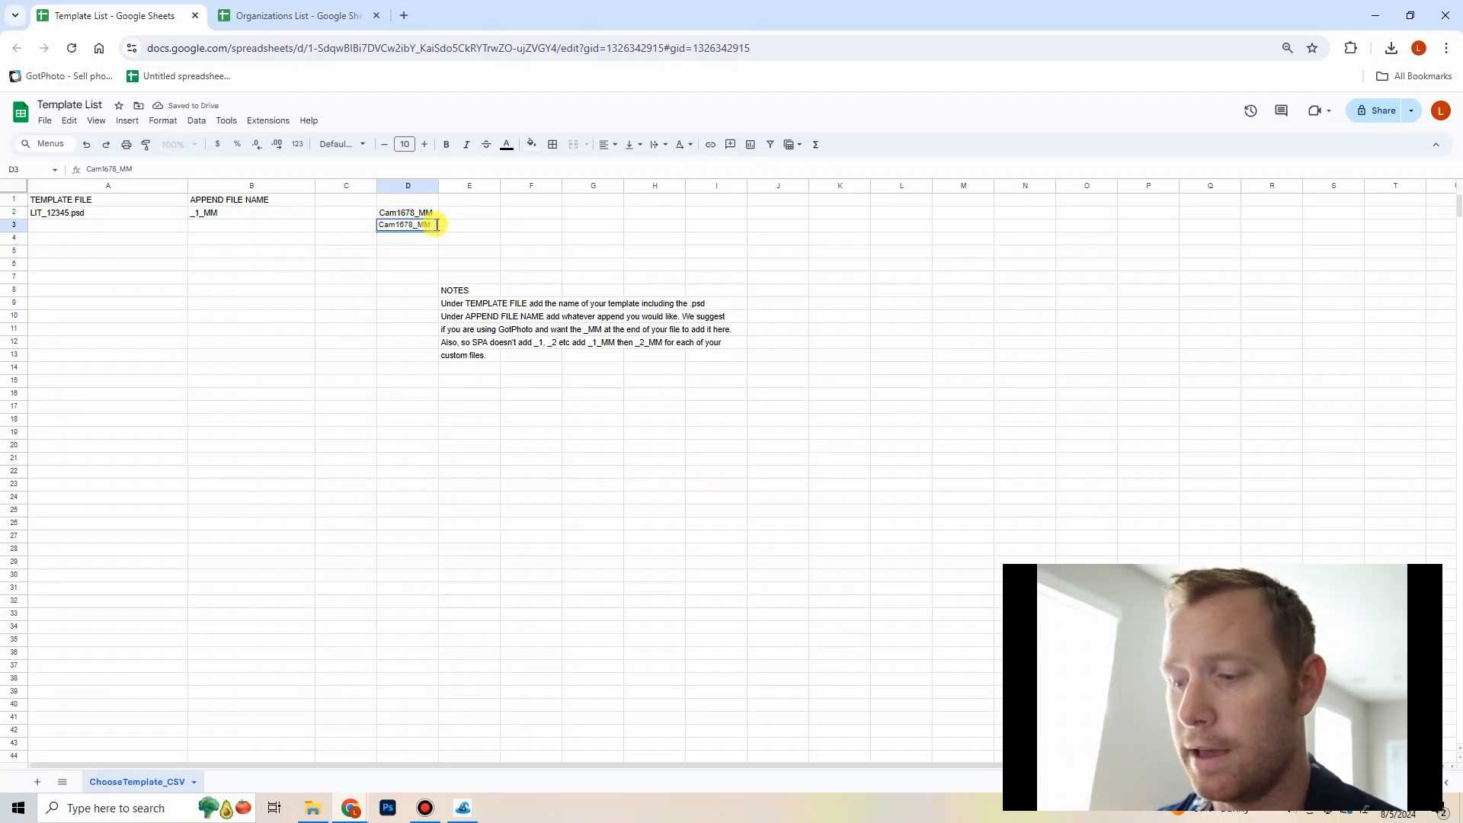
type("_1")
key("Return")
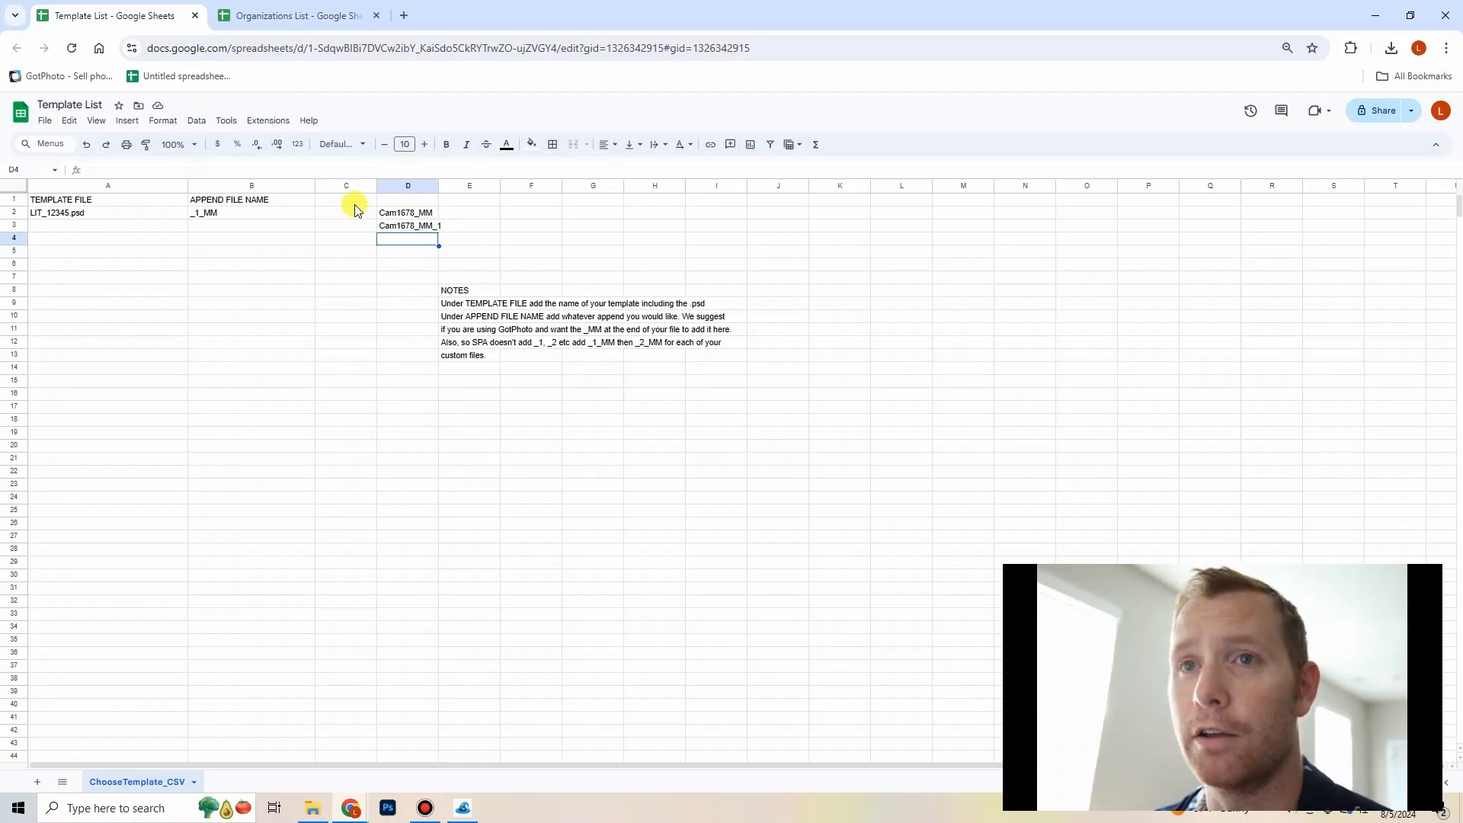
left_click(436, 227)
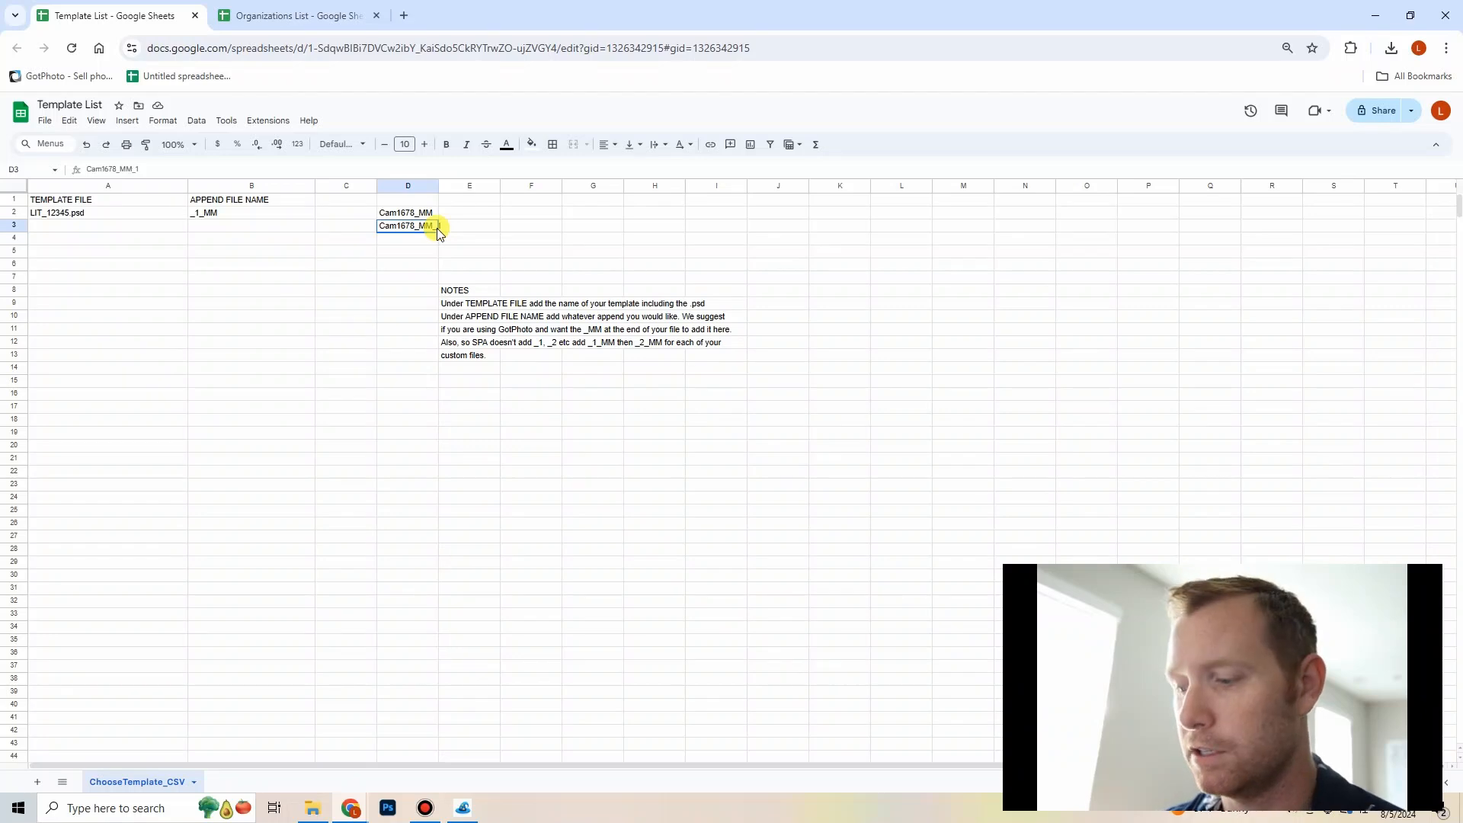
key("Delete")
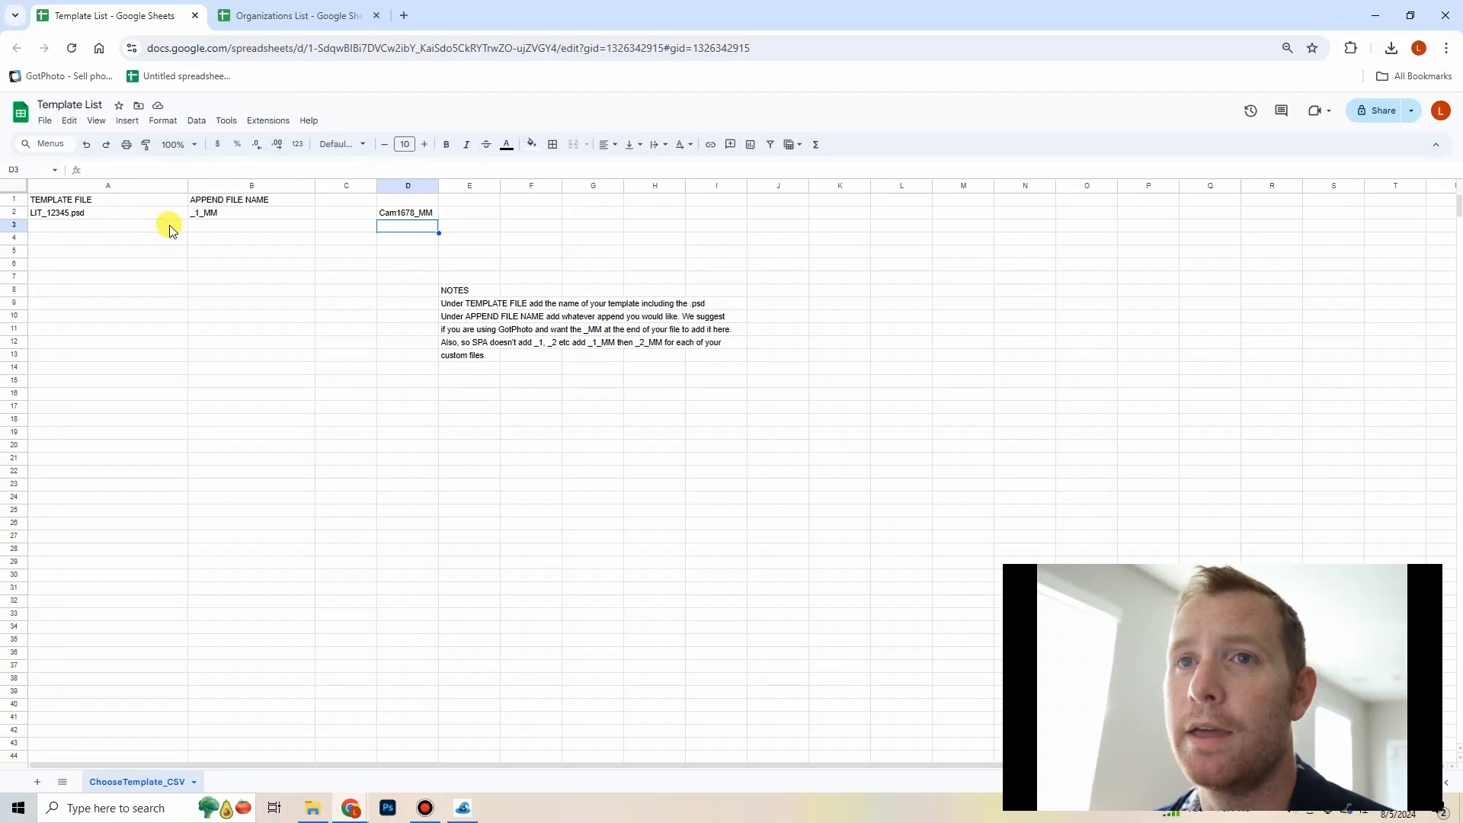
Step: Enter Hazard.psd as the second template file name under TEMPLATE FILE
left_click(170, 231)
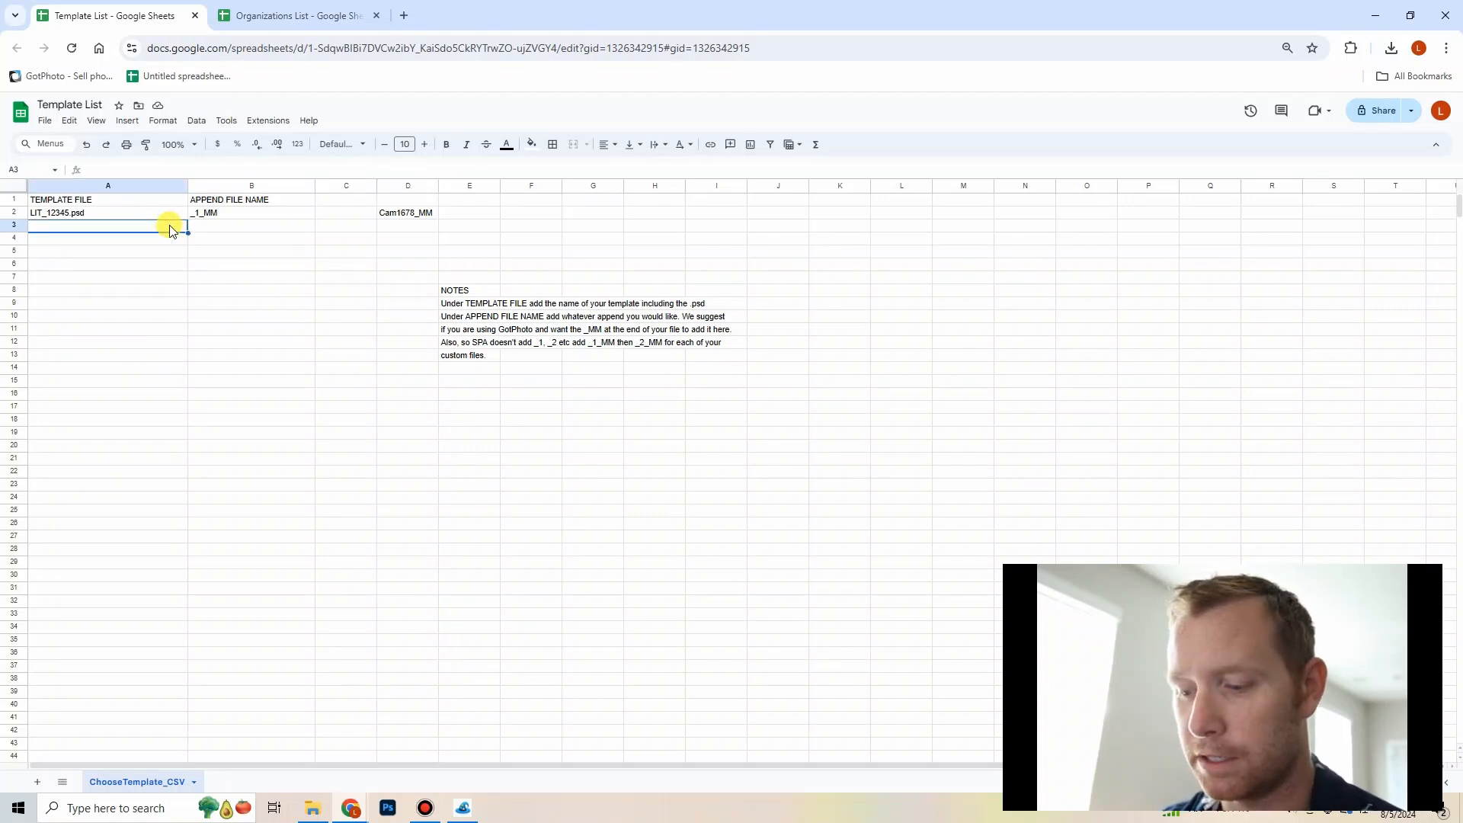
type("Haza")
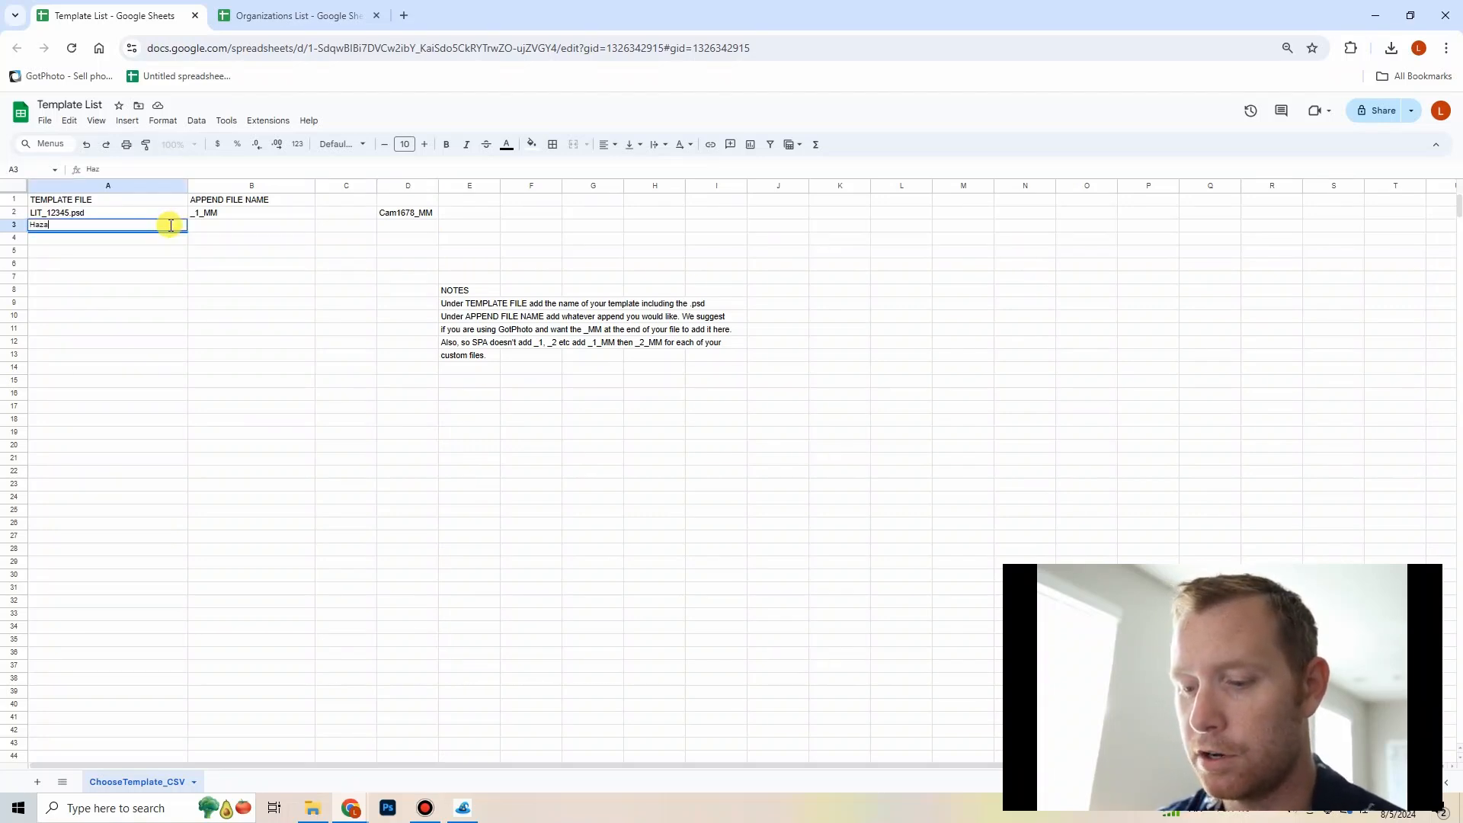
type("rd.psd")
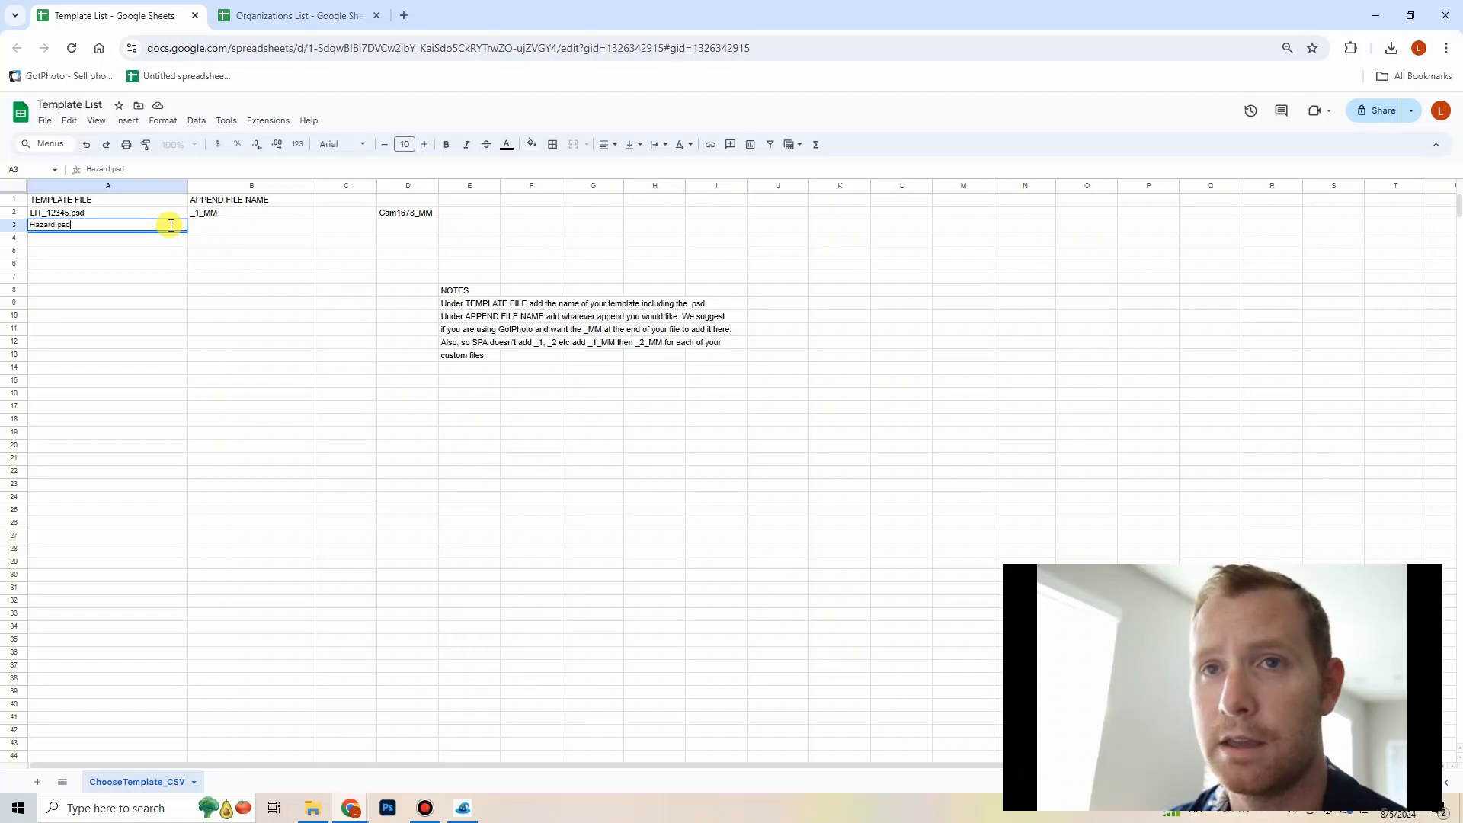
Step: Enter _2_MM as the append file name for the Hazard.psd template
left_click(226, 229)
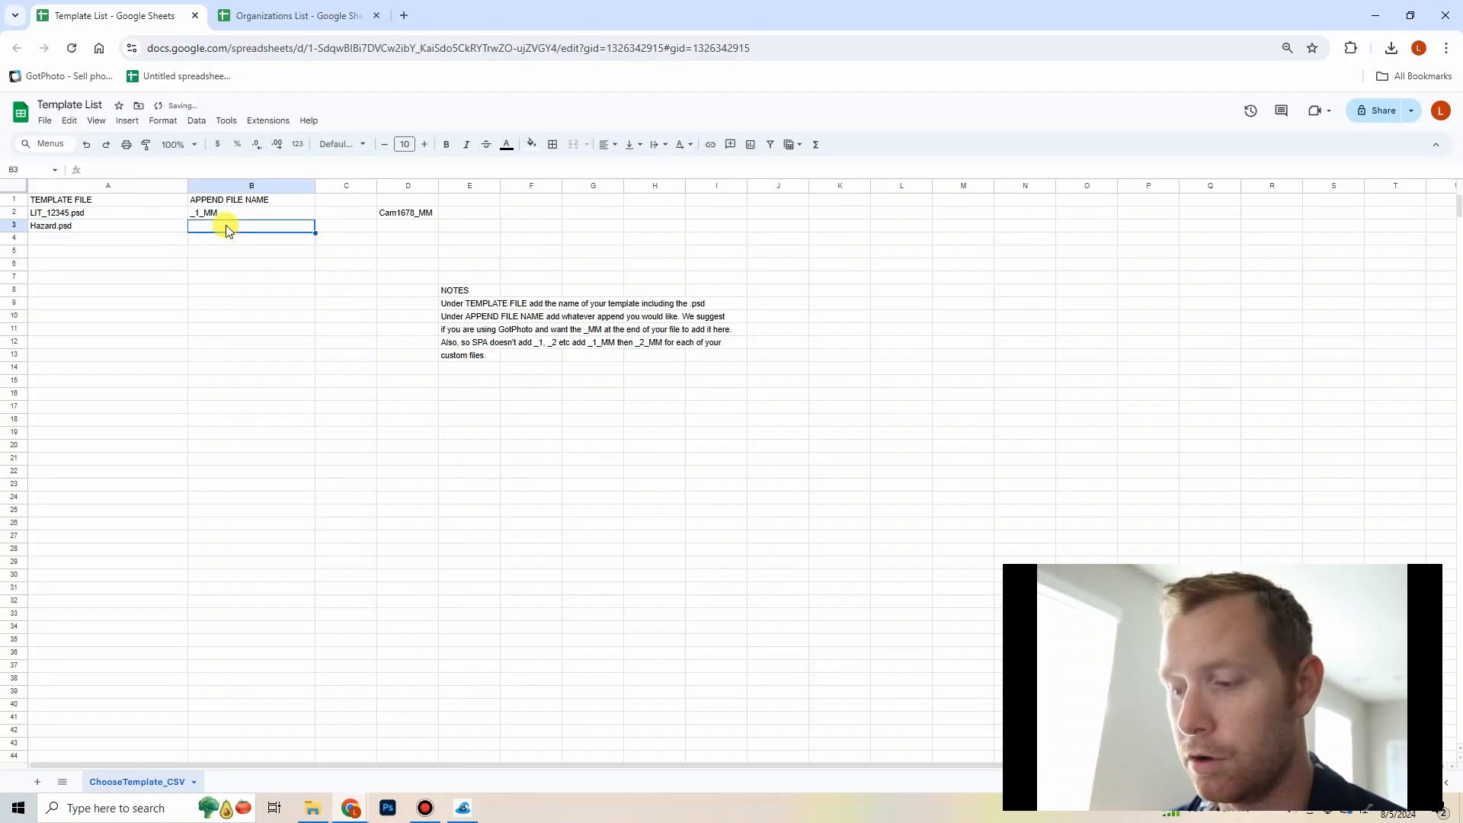
type("_2")
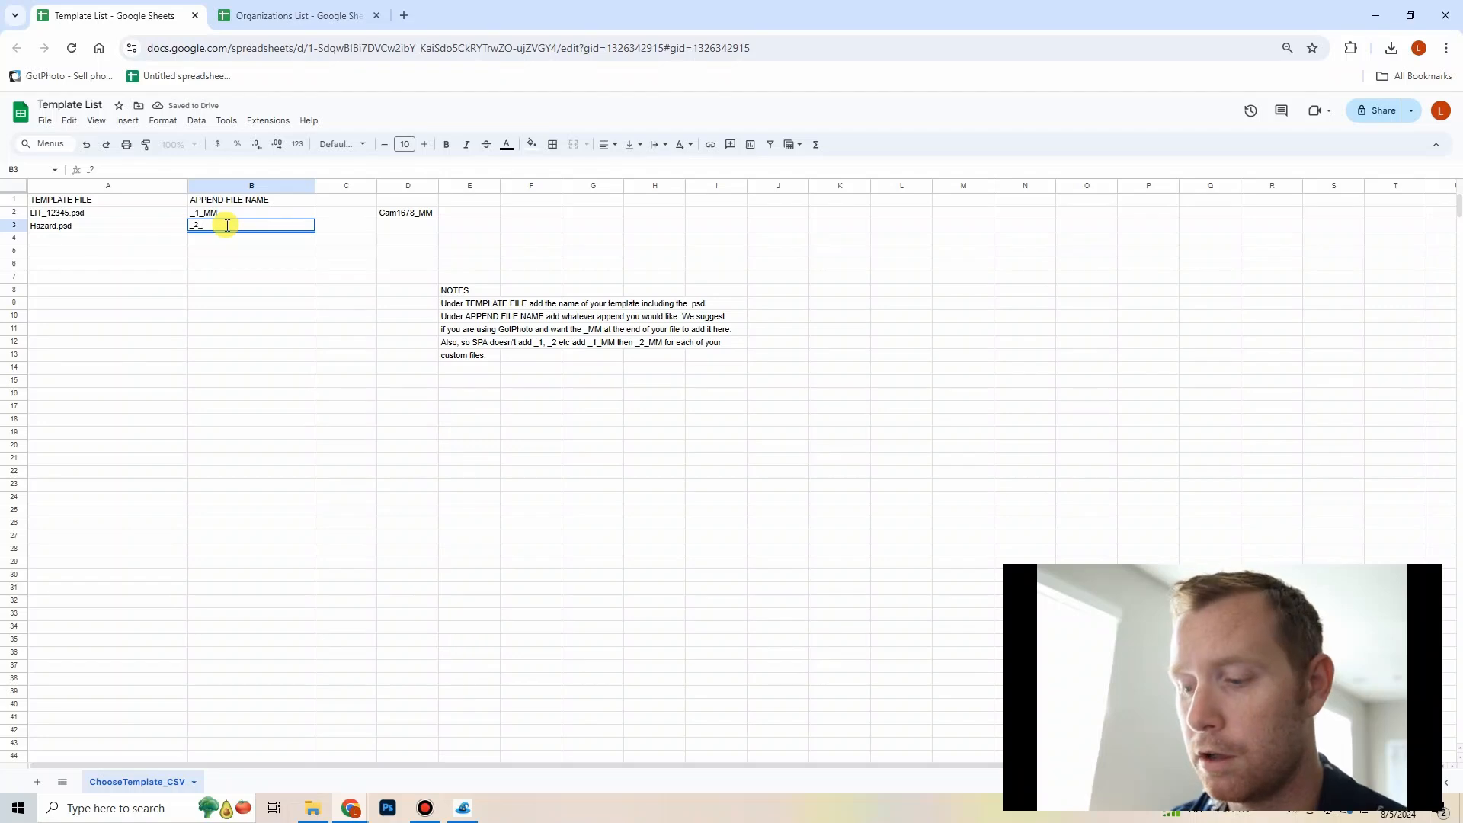
type("_MM")
key("Return")
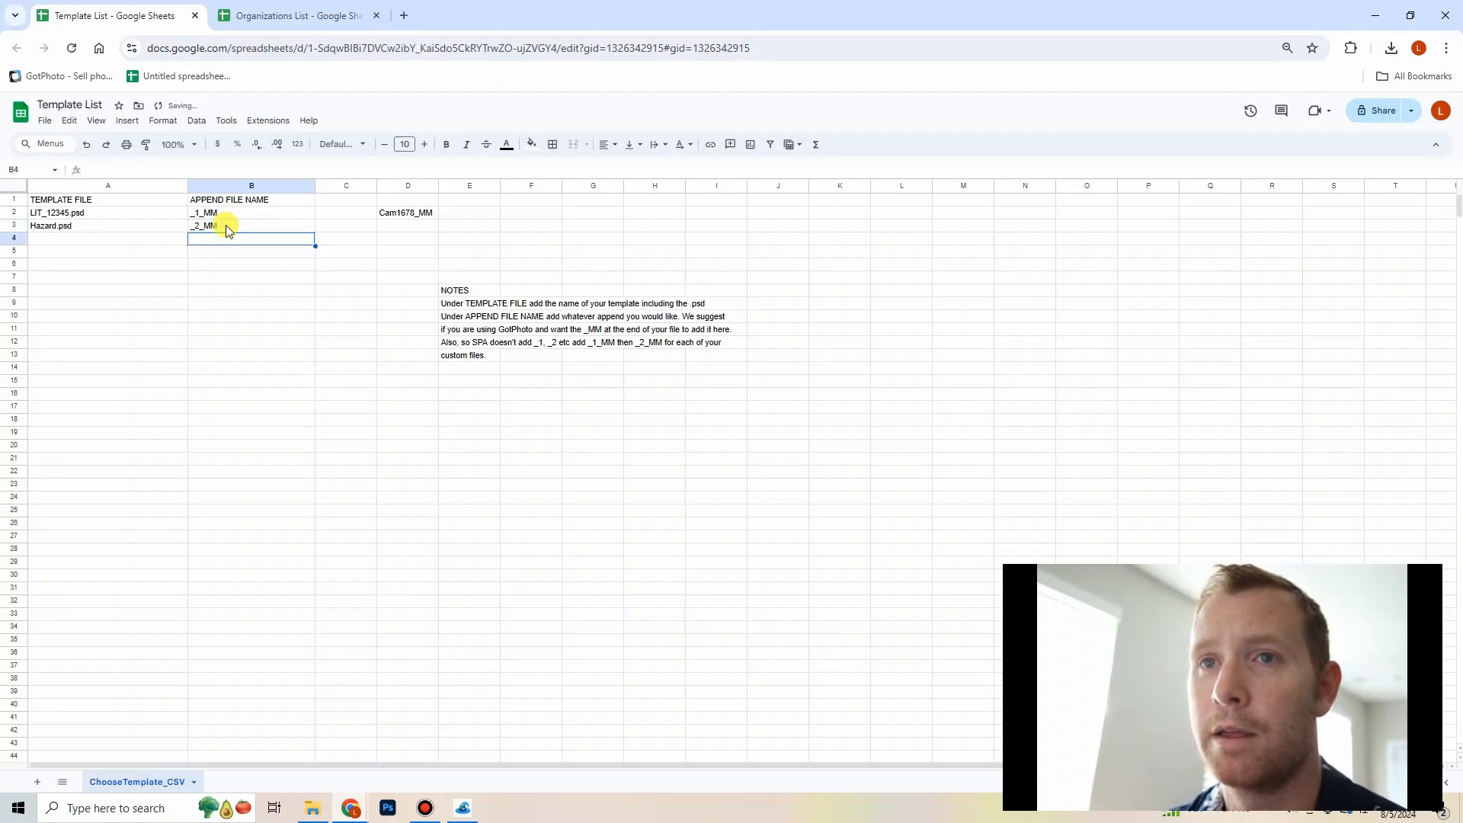
Step: Clear the example file name from cell D2
left_click(413, 217)
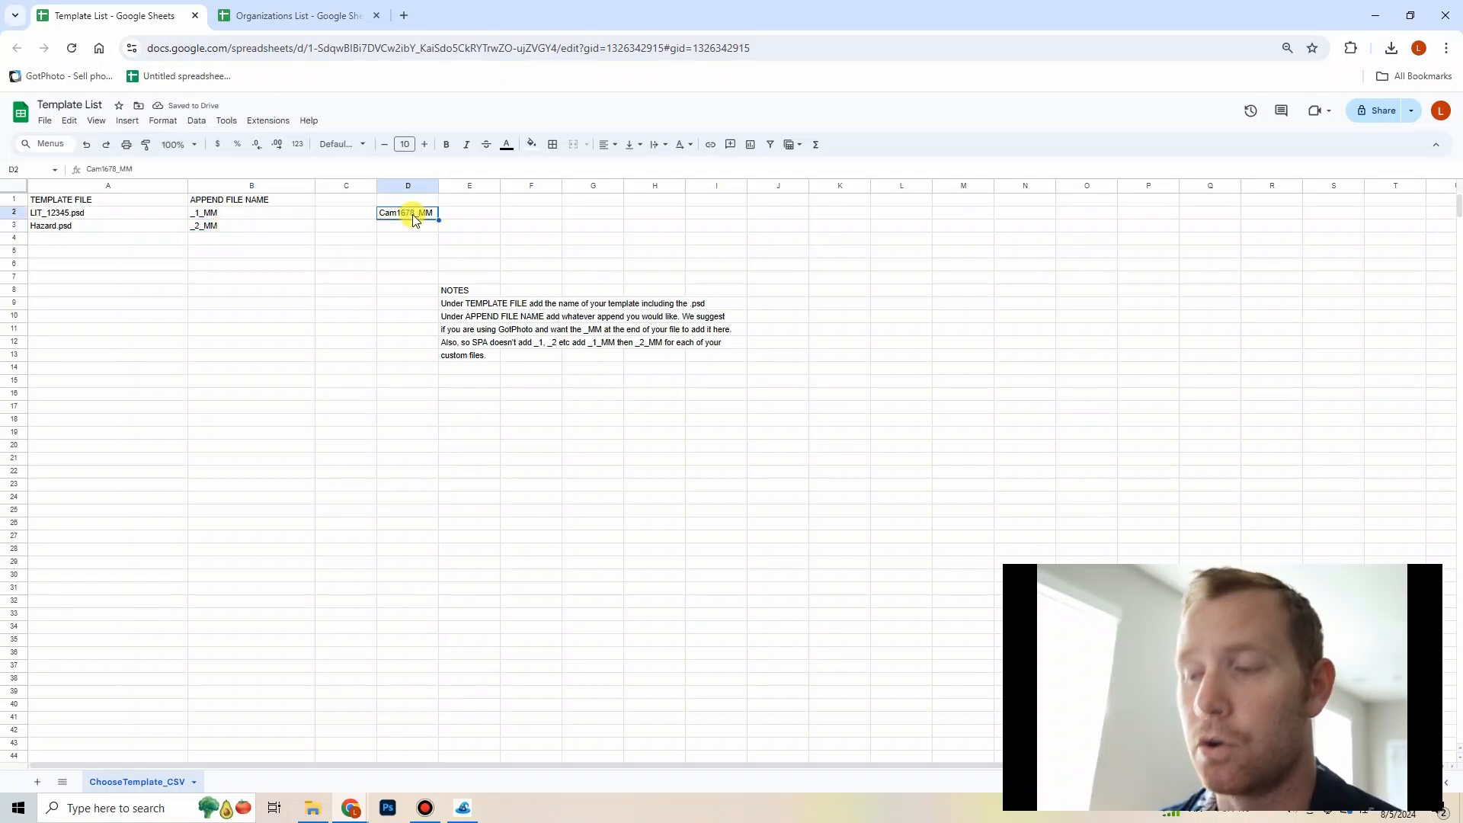
key("Delete")
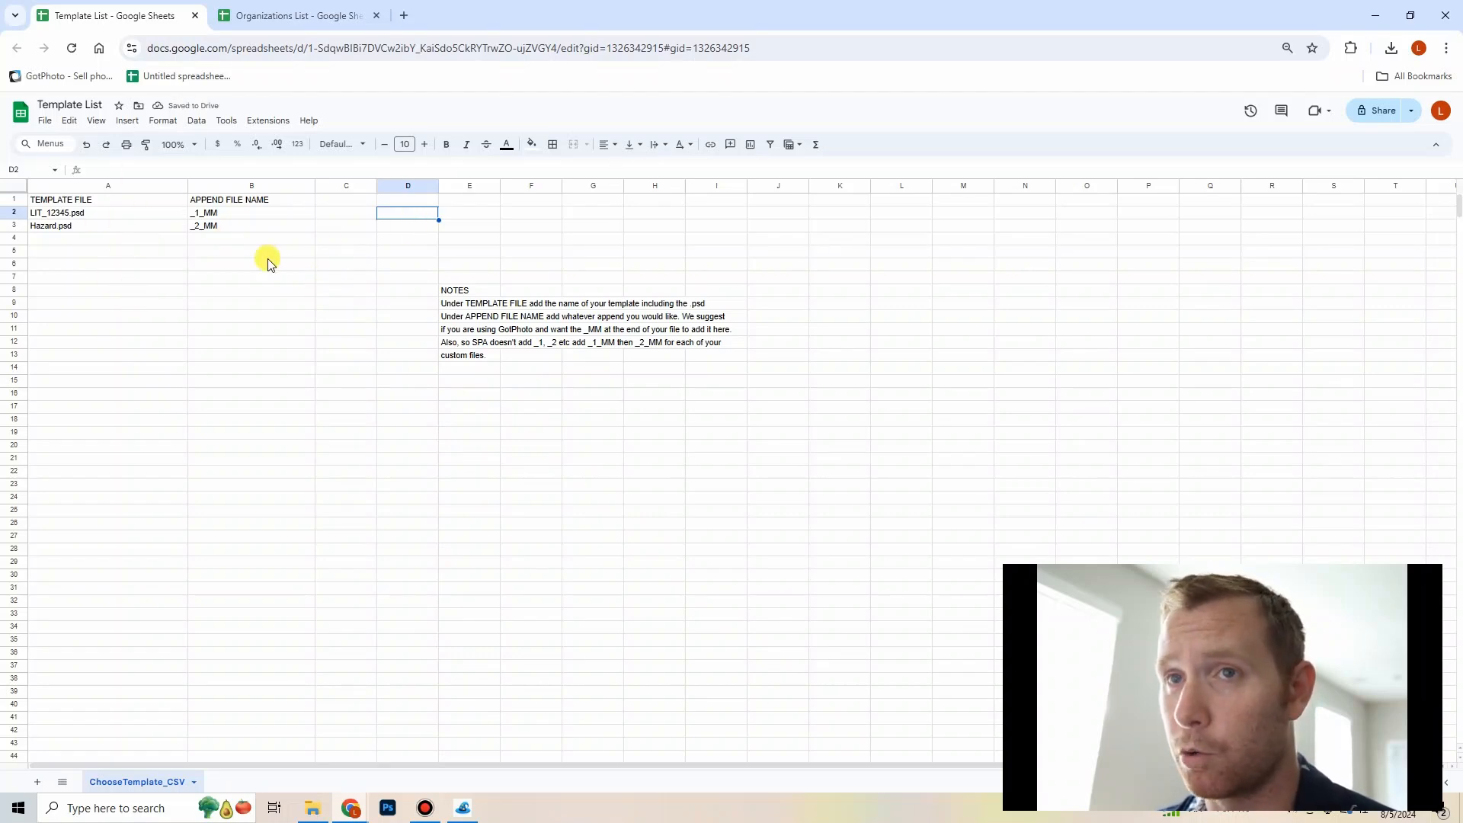
Step: Enter Field.psd as the third template file name under TEMPLATE FILE
left_click(158, 242)
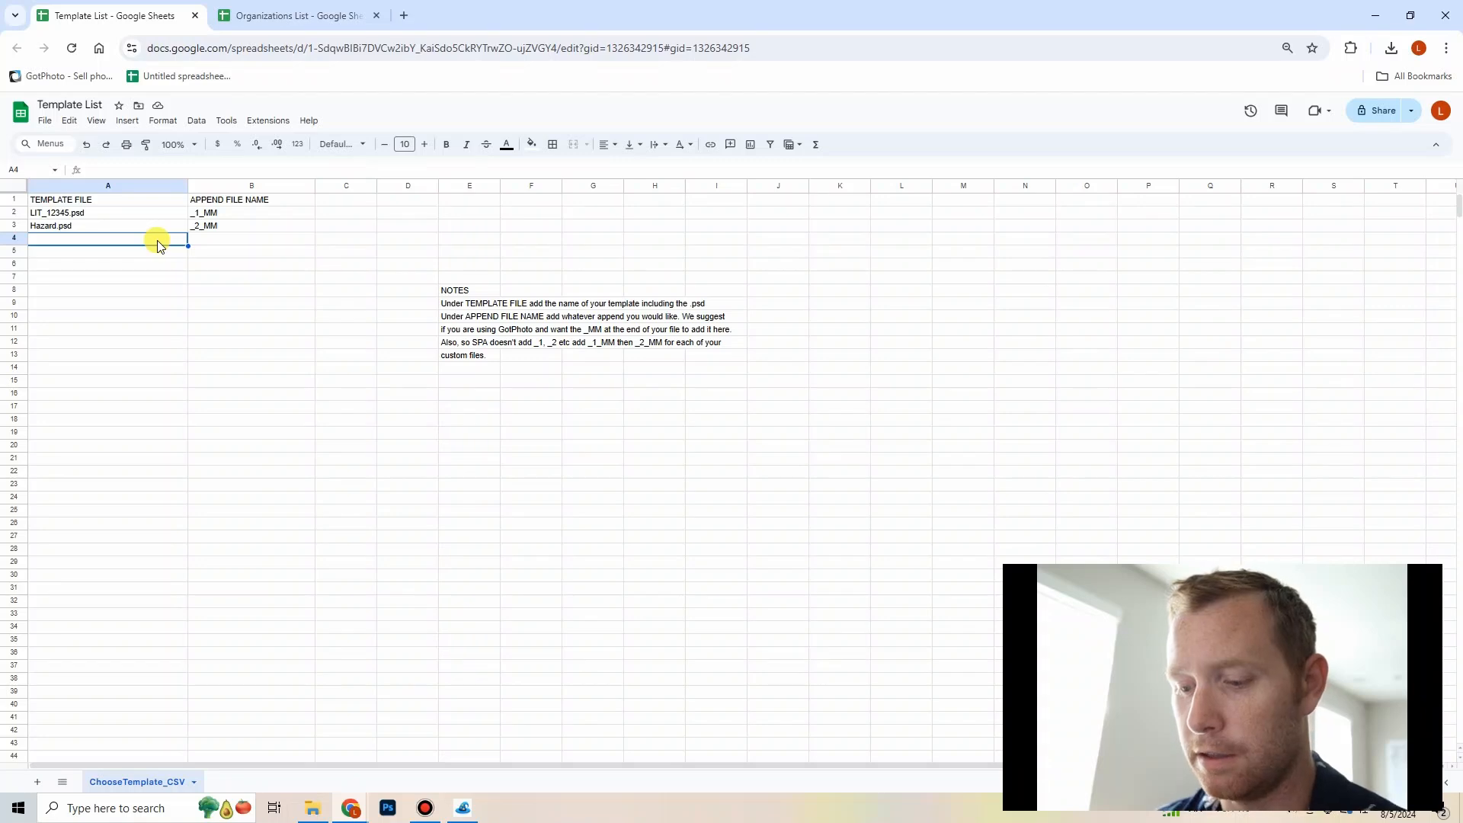
type("Field")
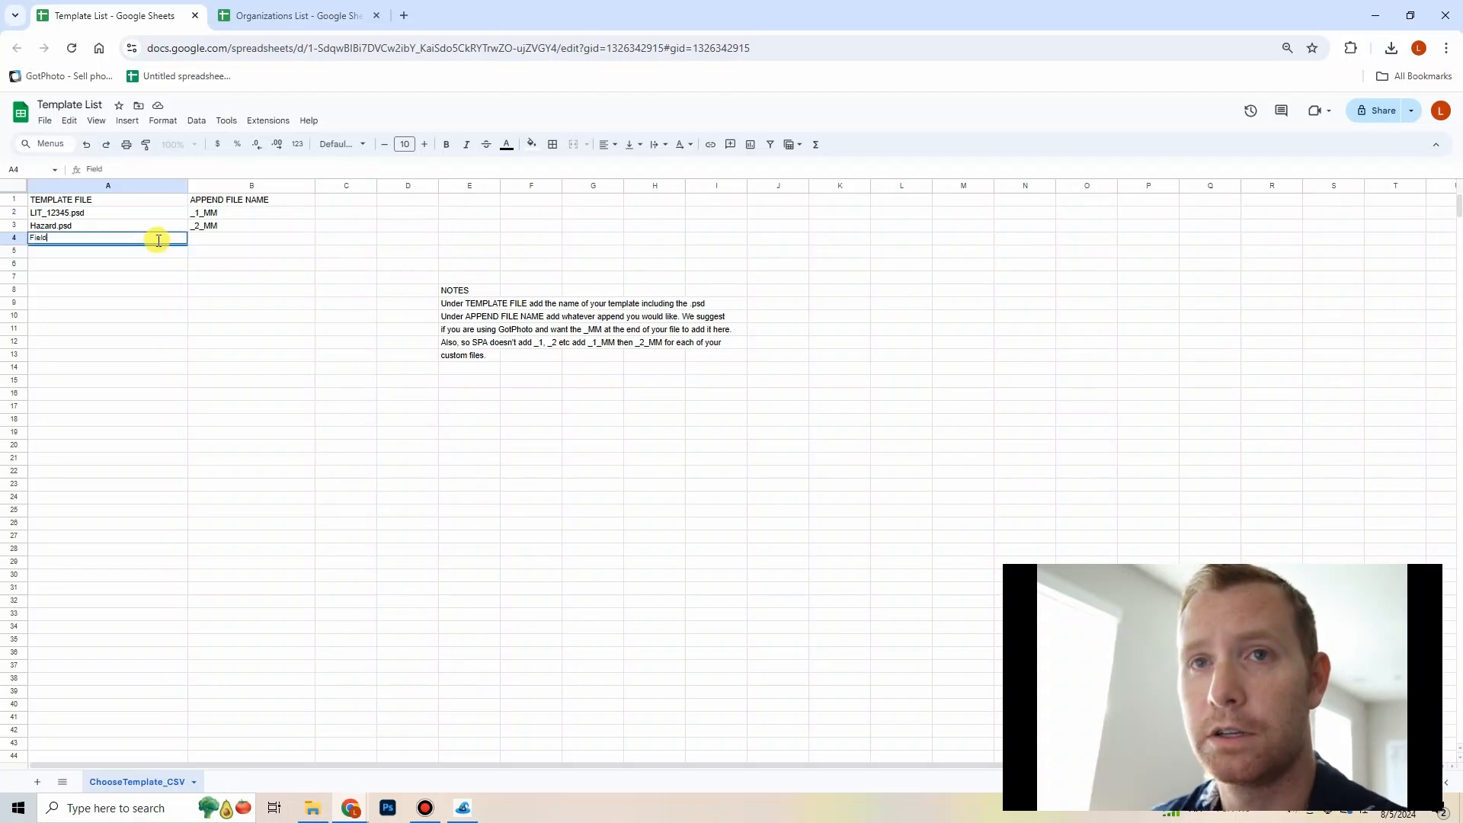
type(".psd")
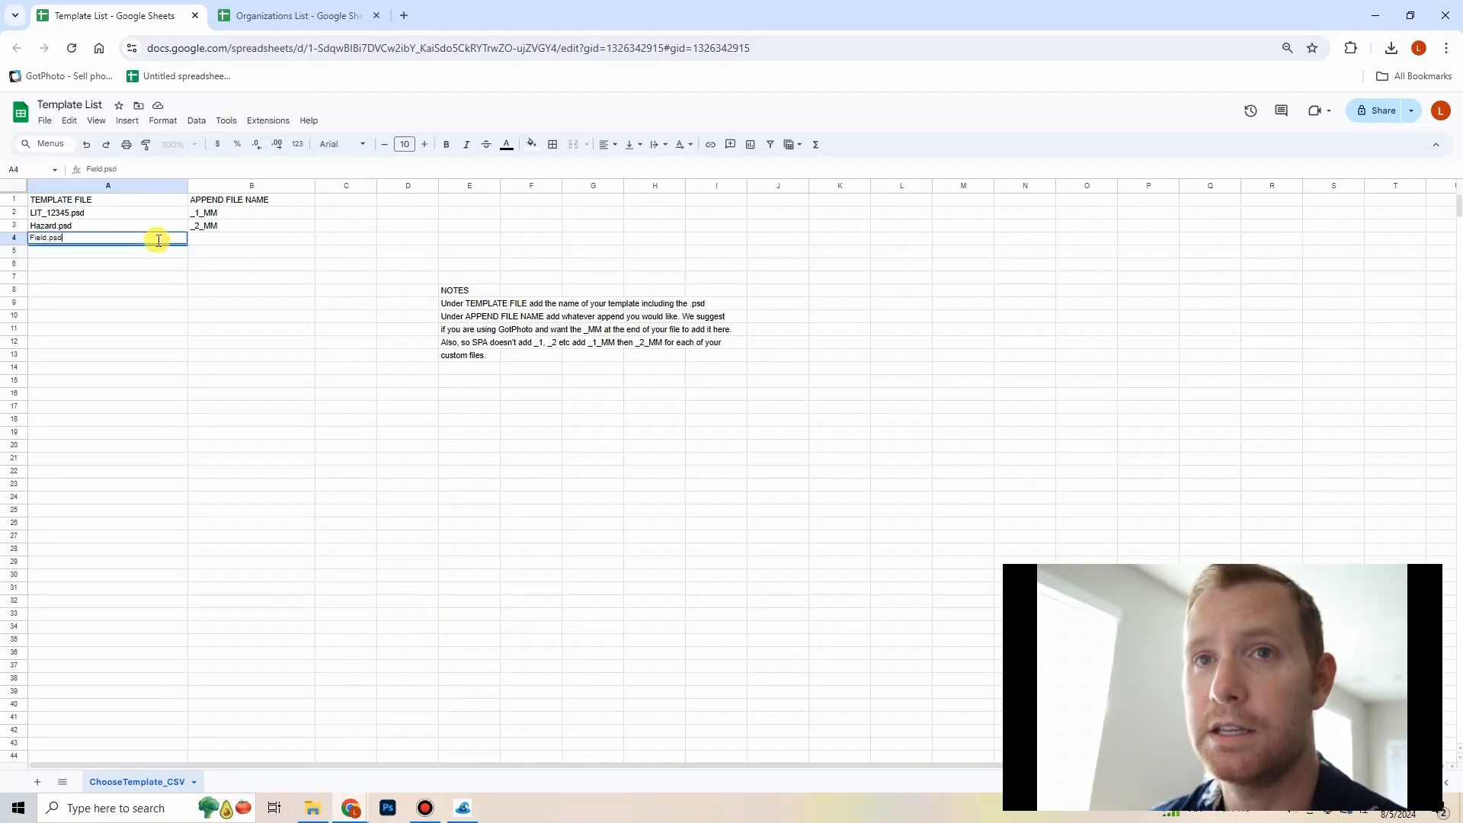
key("Return")
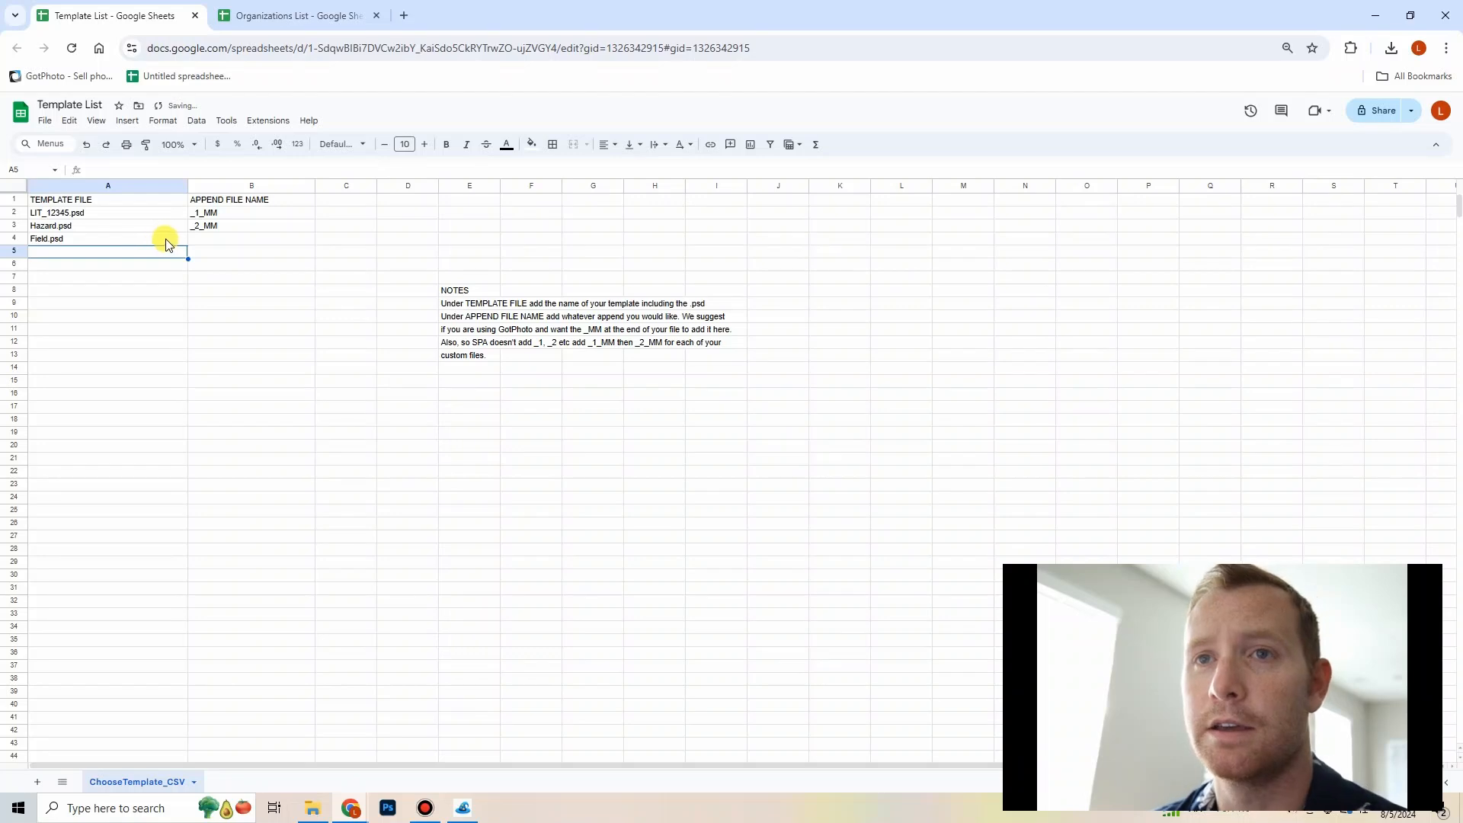
Step: Enter _1 as the append file name for the Field.psd template
left_click(252, 241)
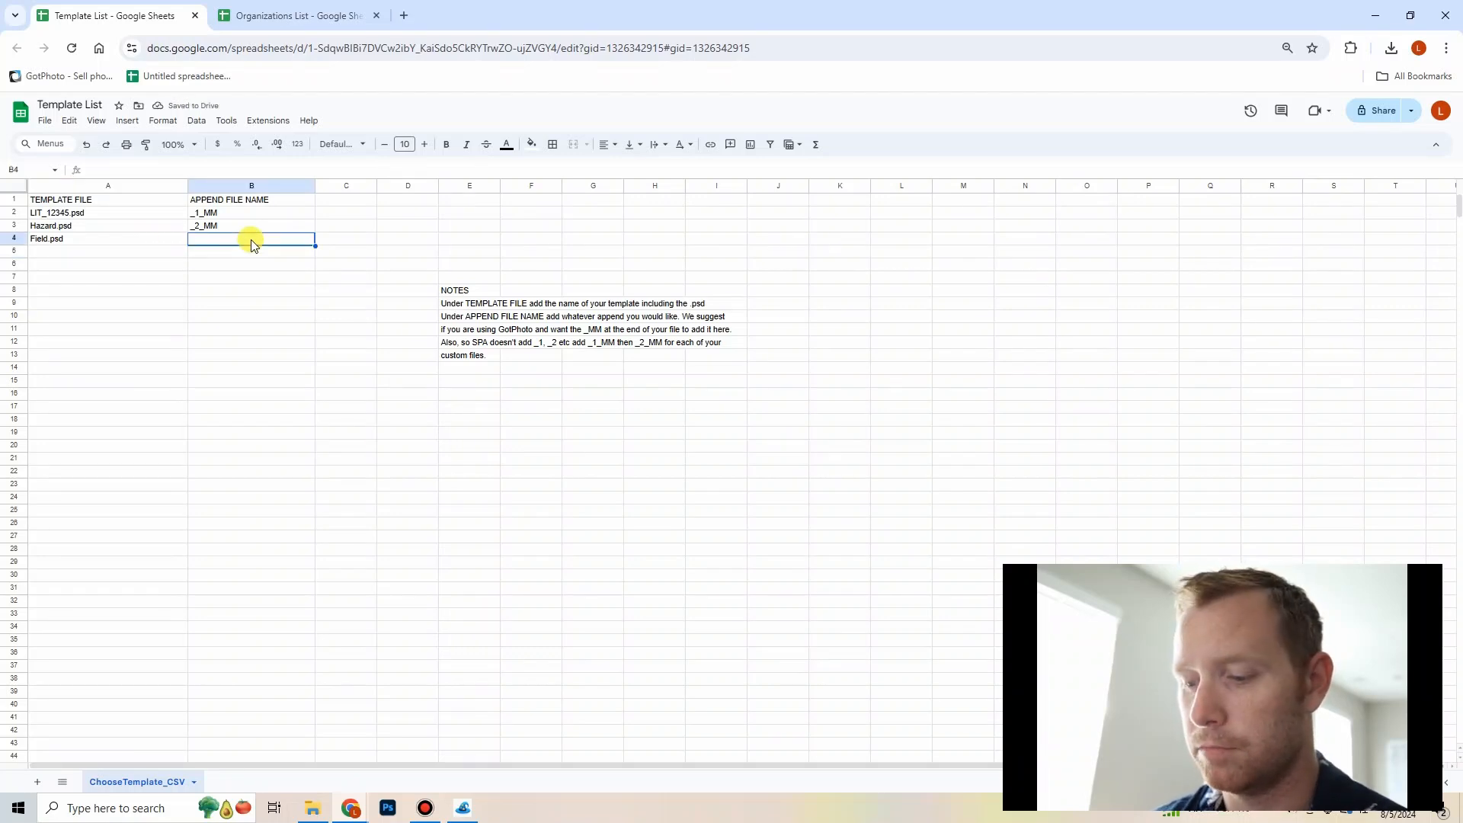
type("_1")
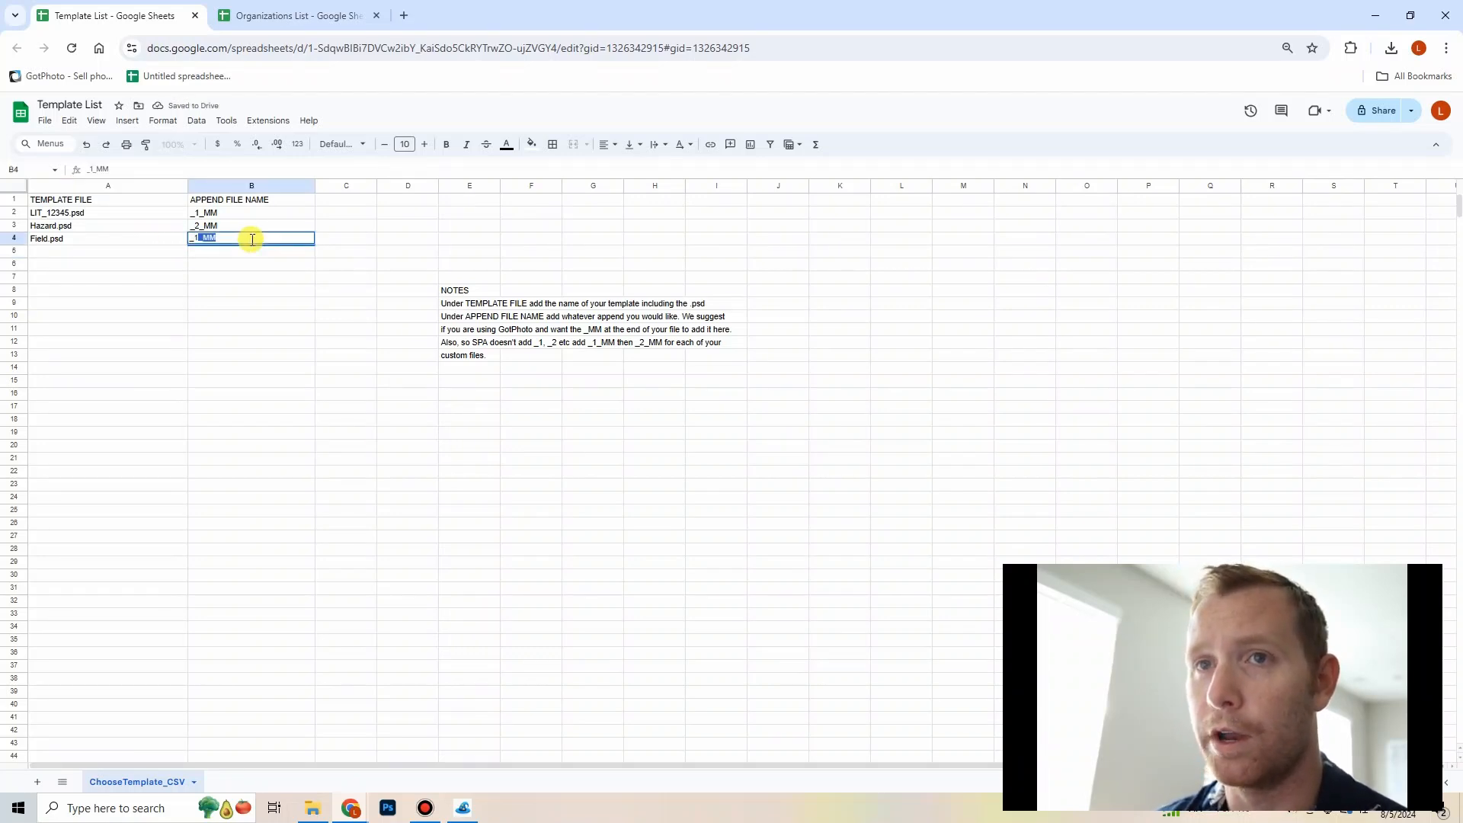
key("BackSpace")
key("Return")
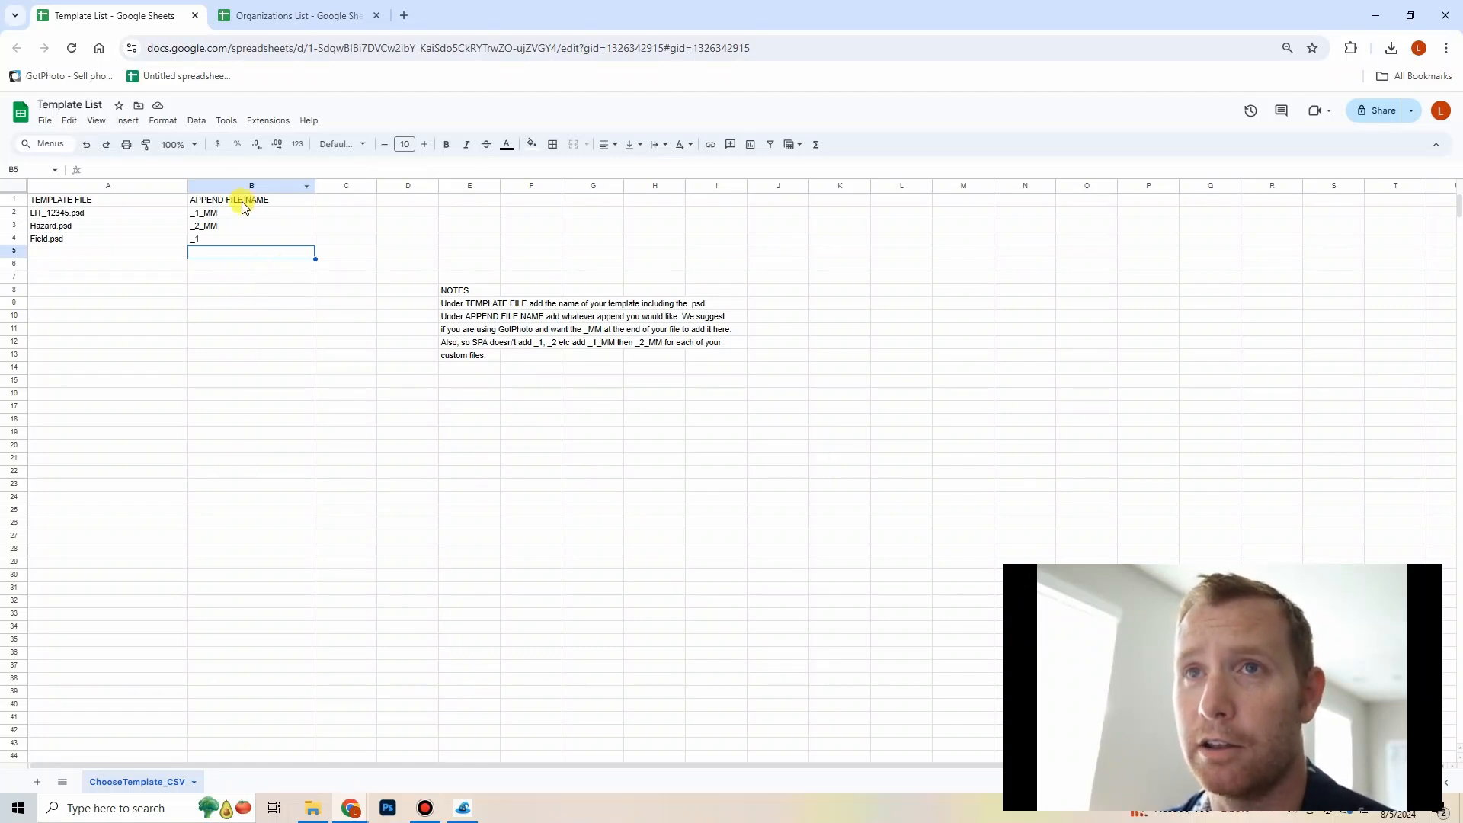
Step: Switch to the Organizations List spreadsheet and enter YMCA as the first LEAGUENAME
left_click(282, 22)
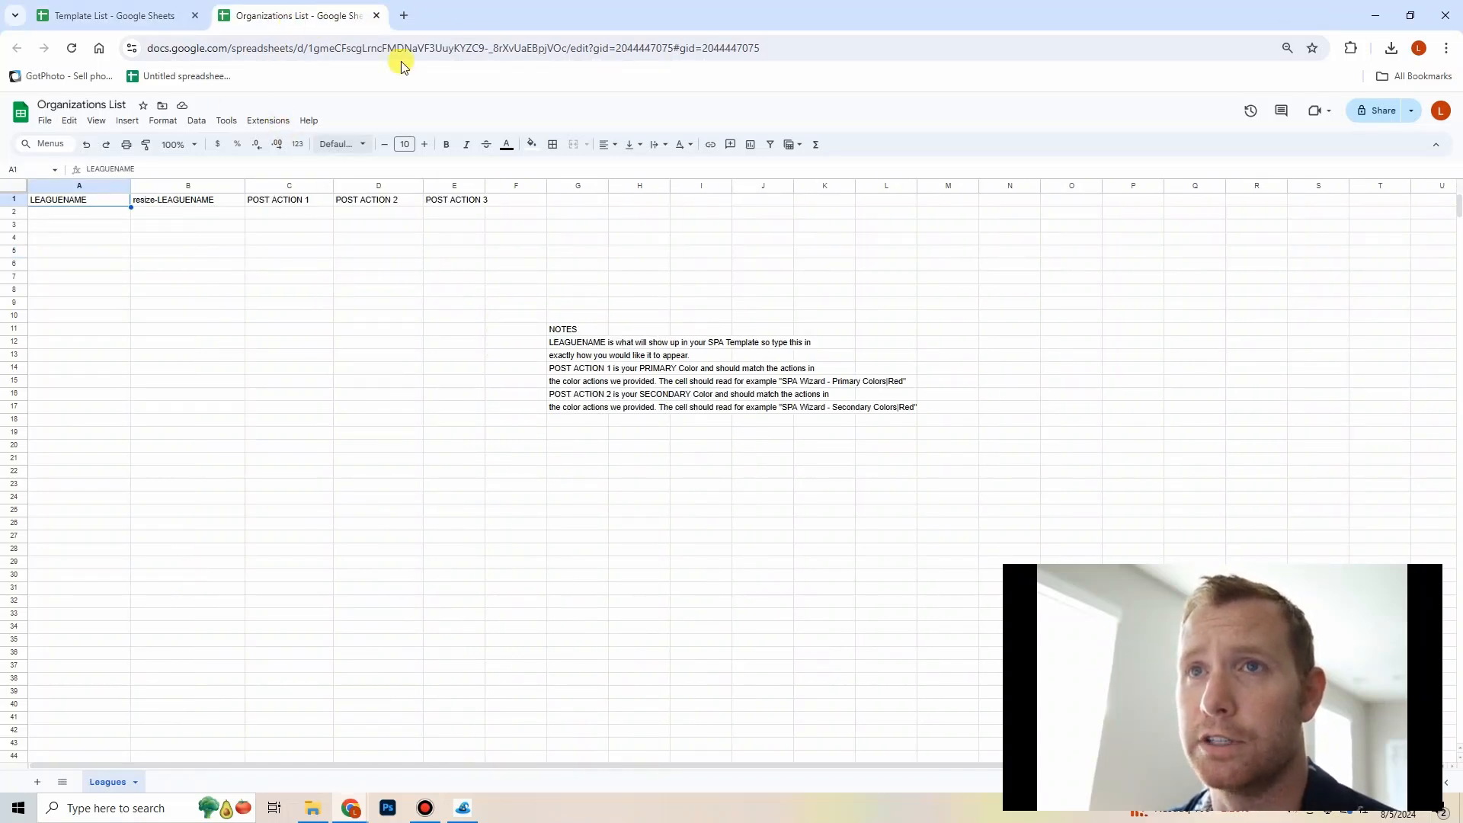
left_click(98, 220)
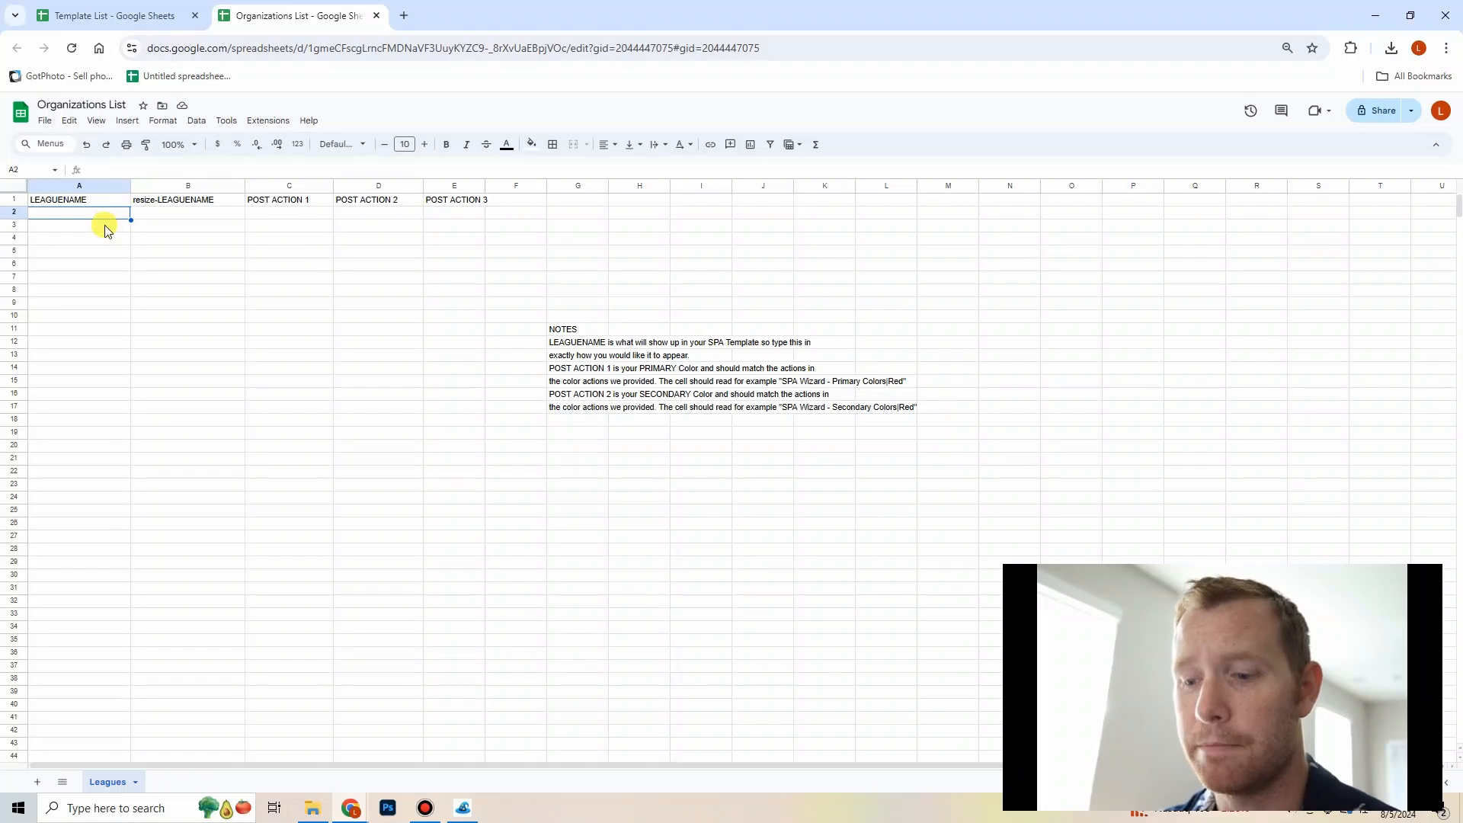
type("YMCA")
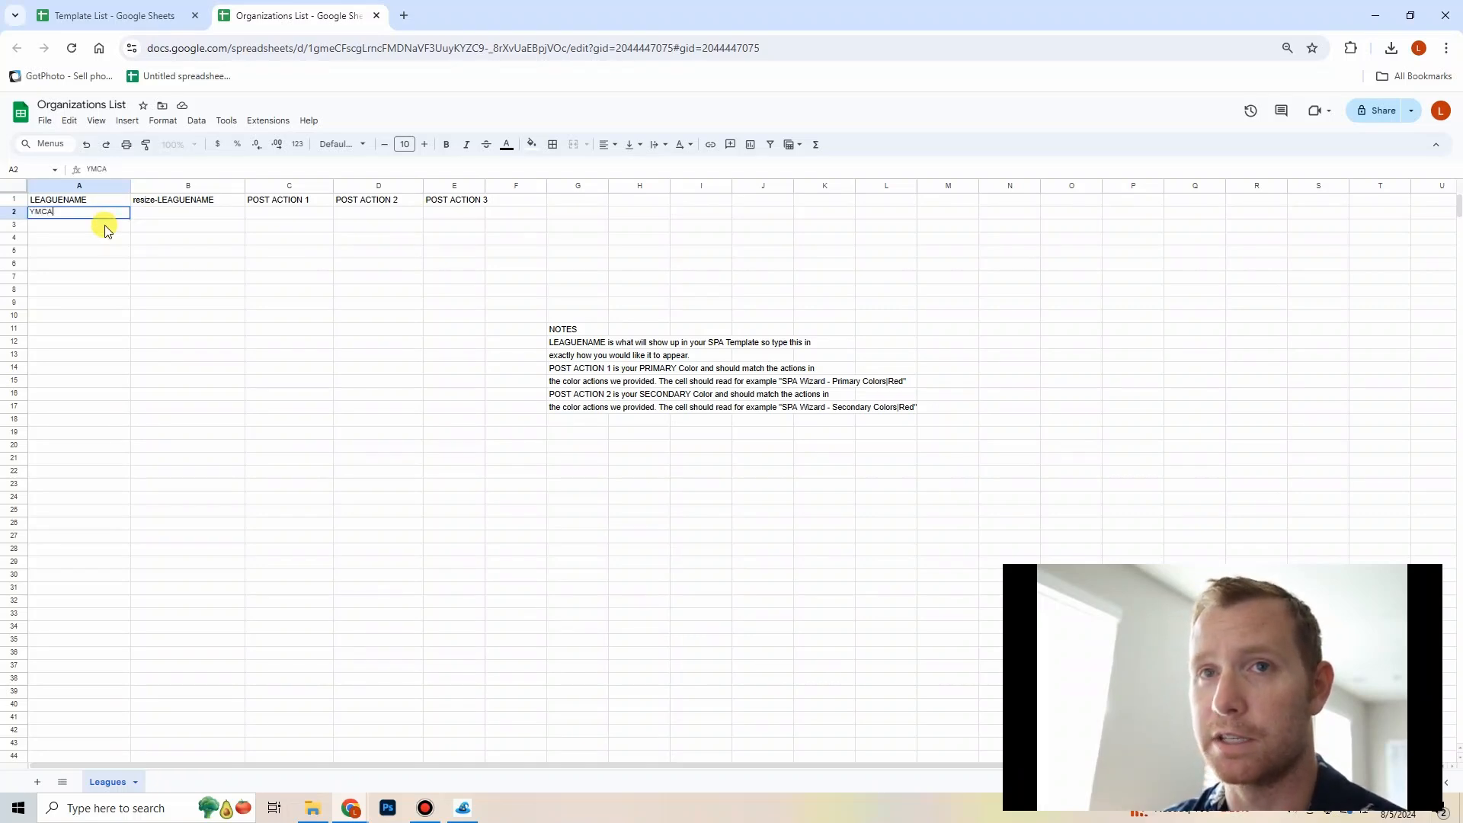
key("Return")
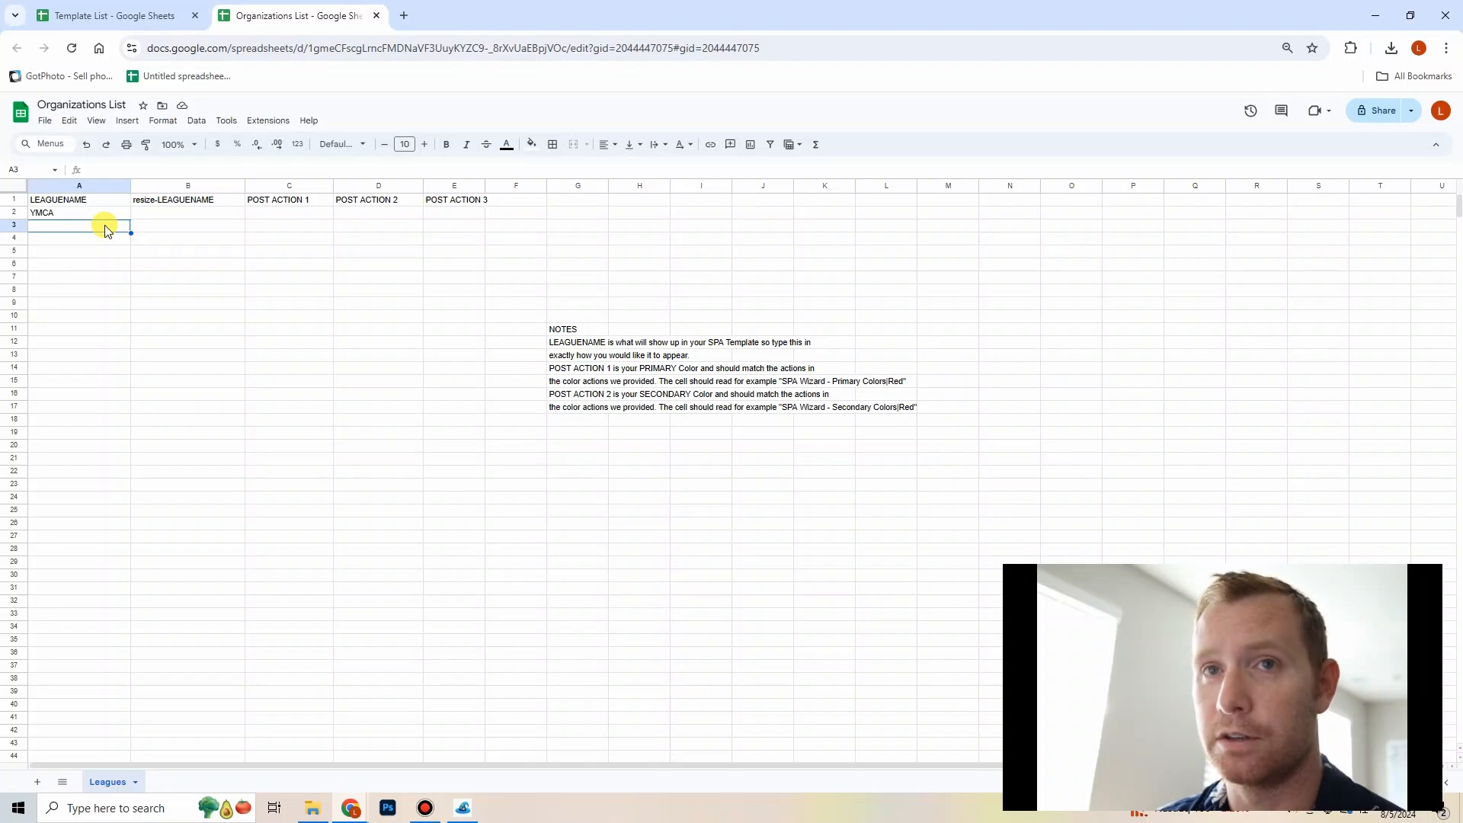
Step: Enter WCSA as the second LEAGUENAME
type("WCSA")
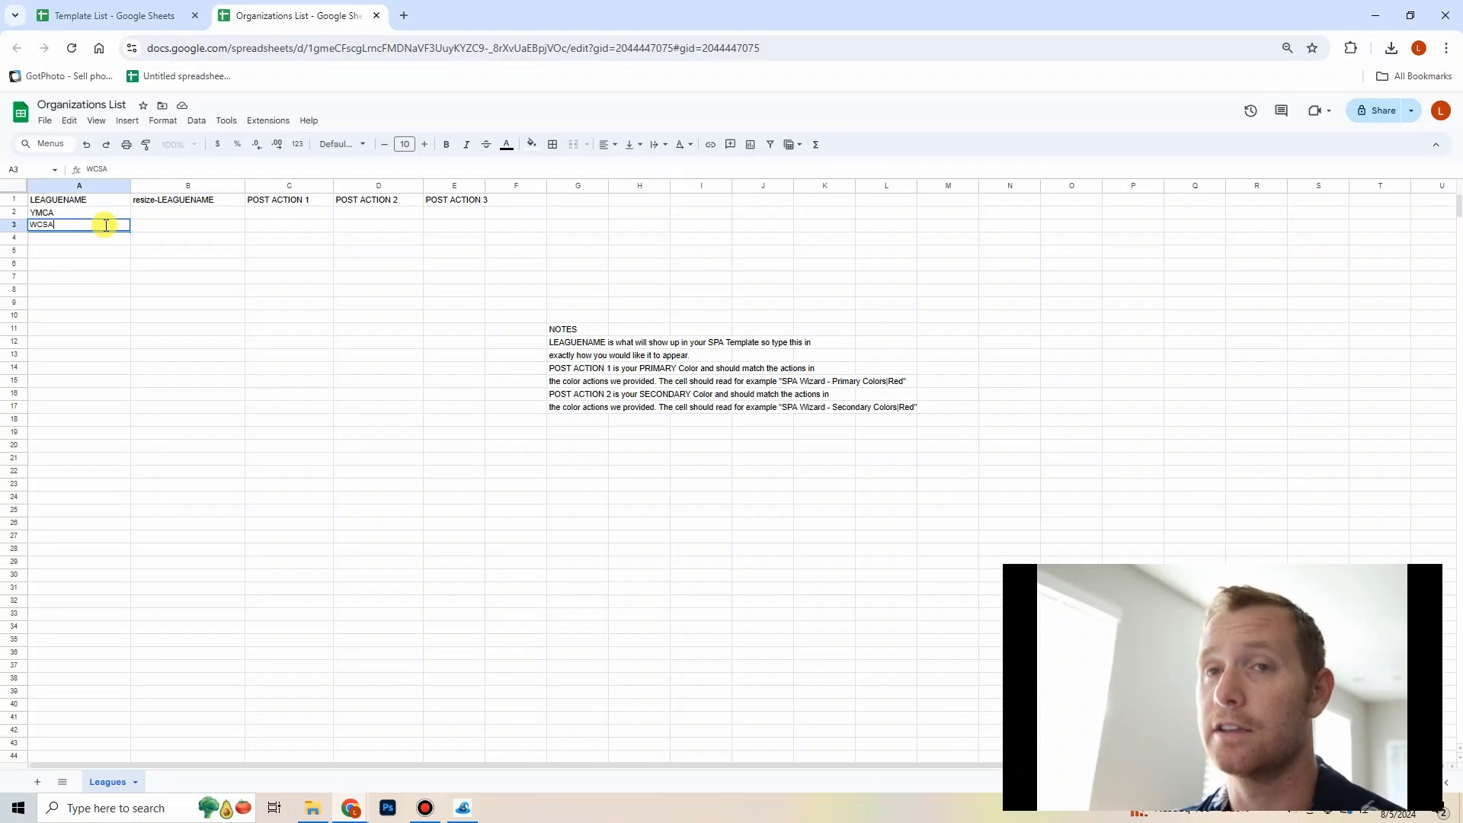
left_click(97, 253)
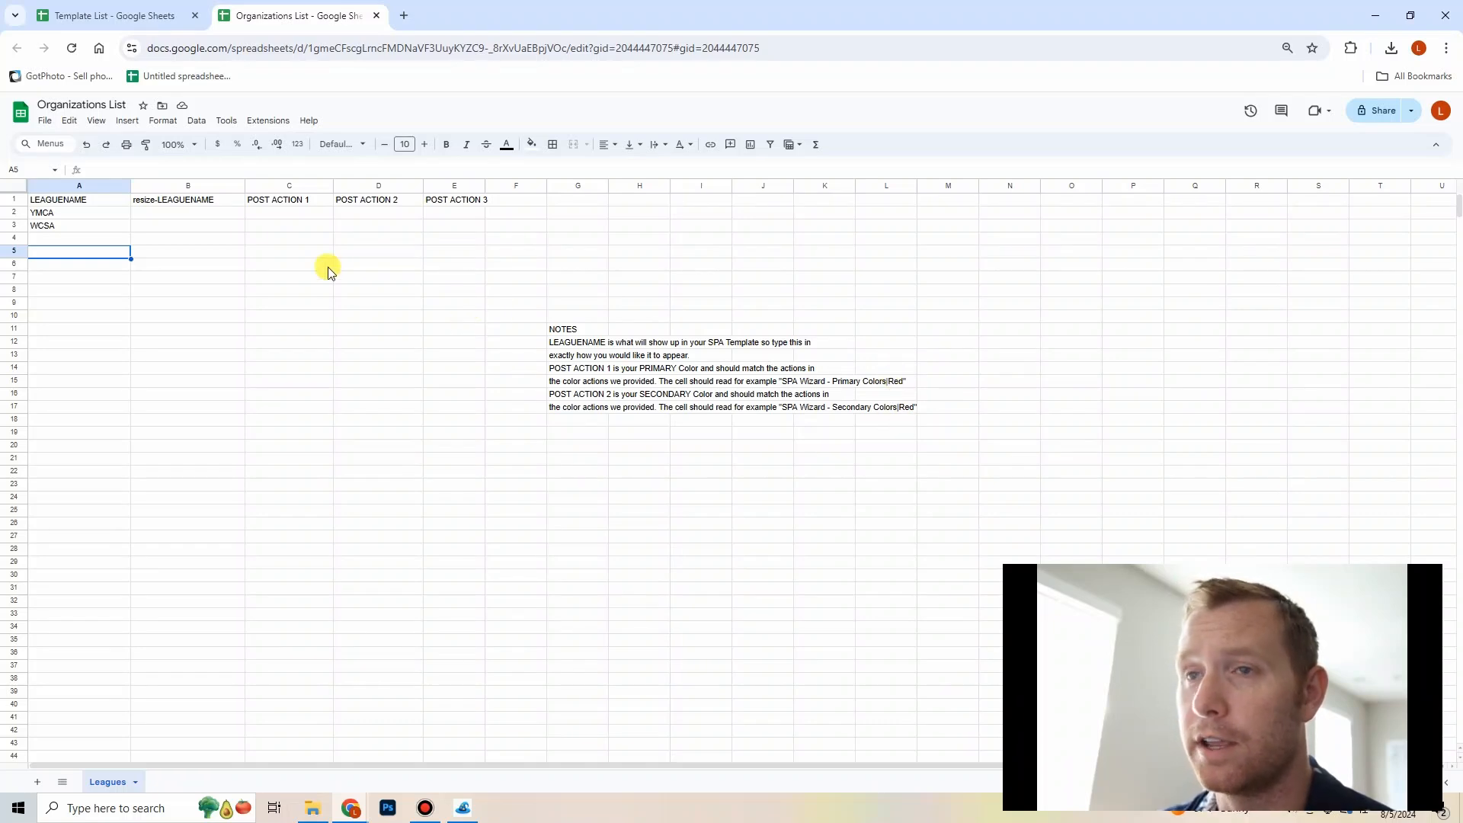
Step: Enter SPA Wizard - Primary Colors|Blue as YMCA's POST ACTION 1
left_click(301, 221)
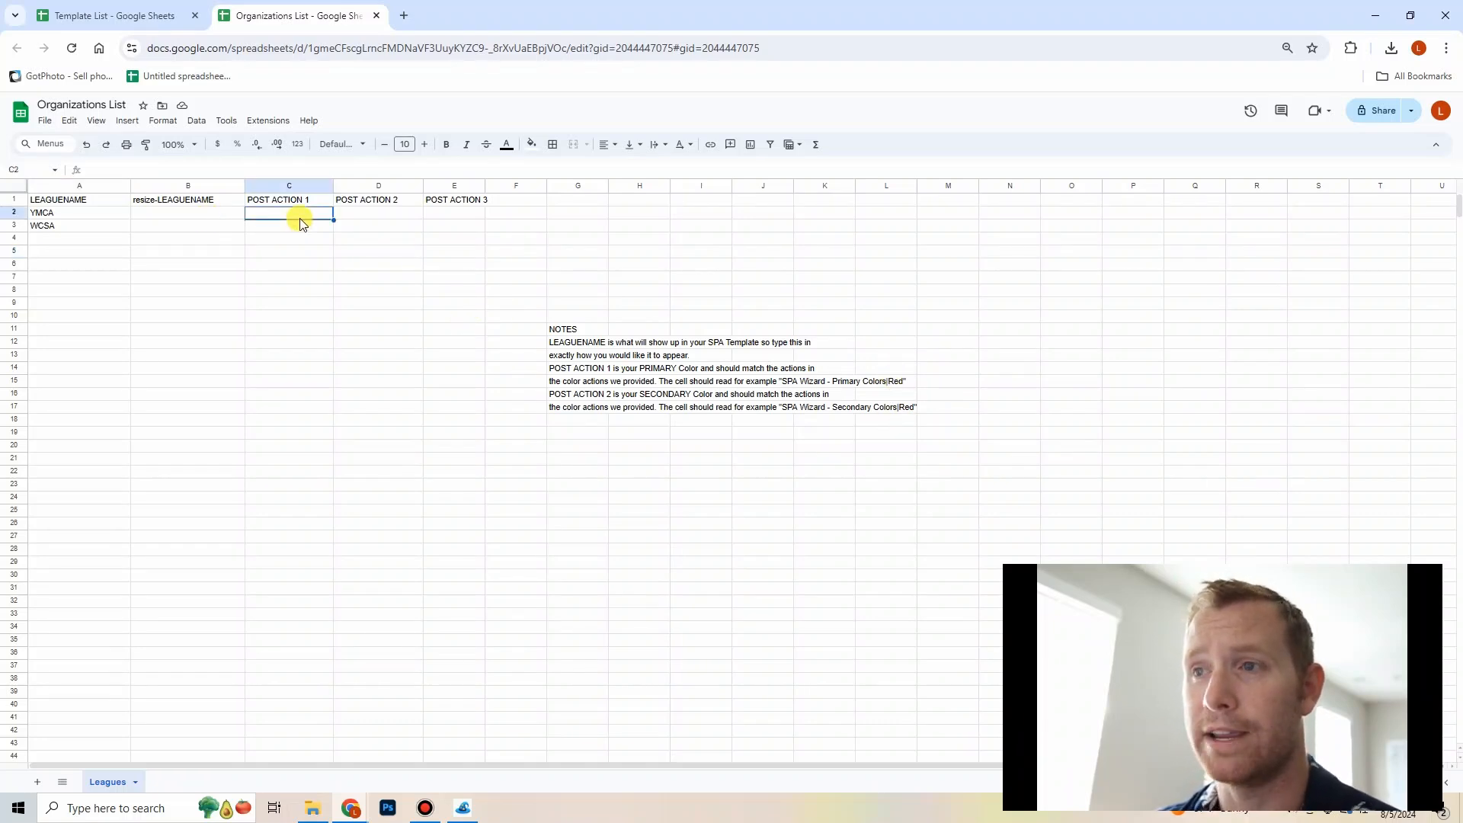
type("SP")
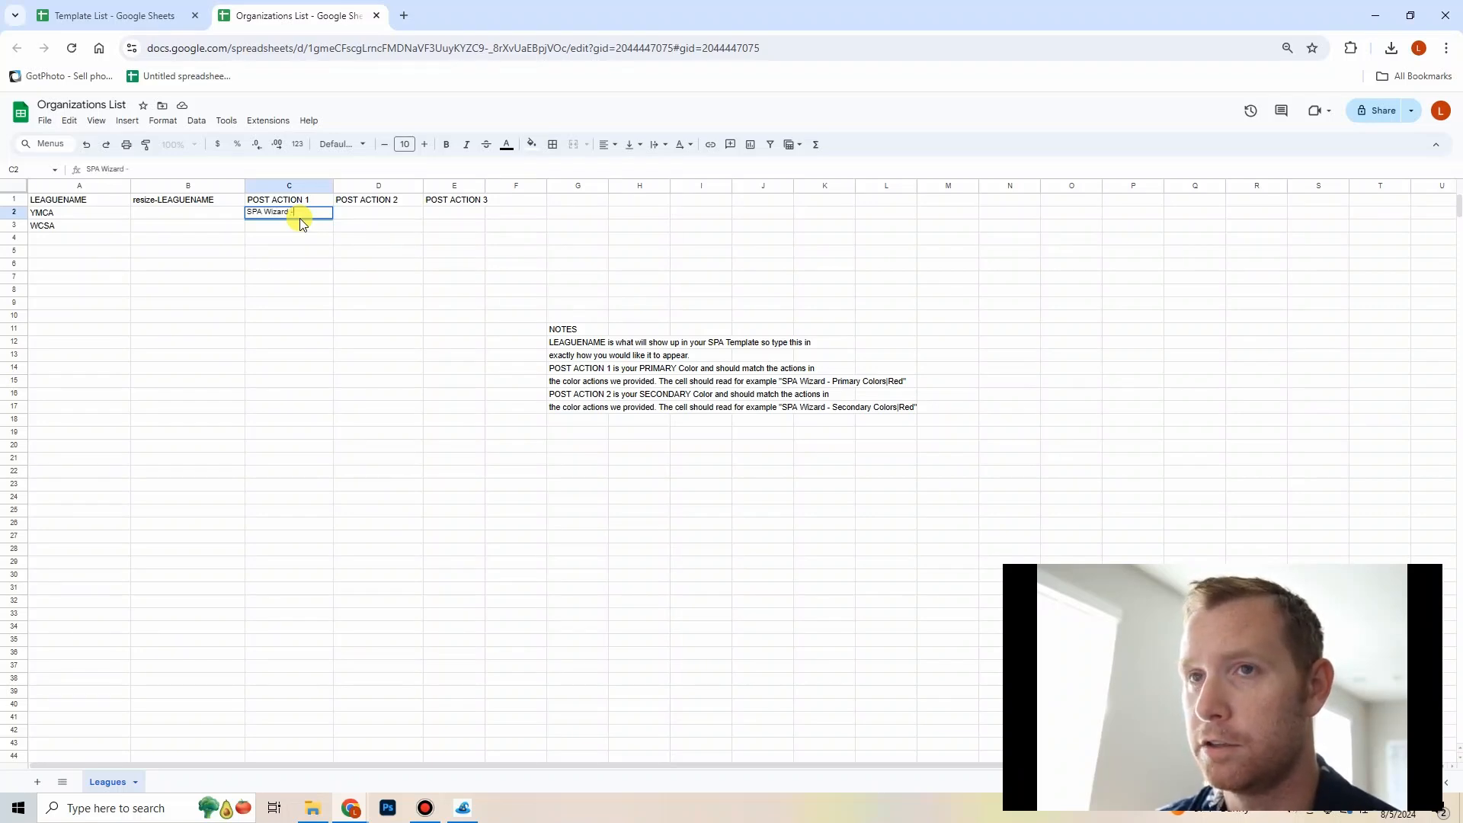
type("A Wizard - Pr")
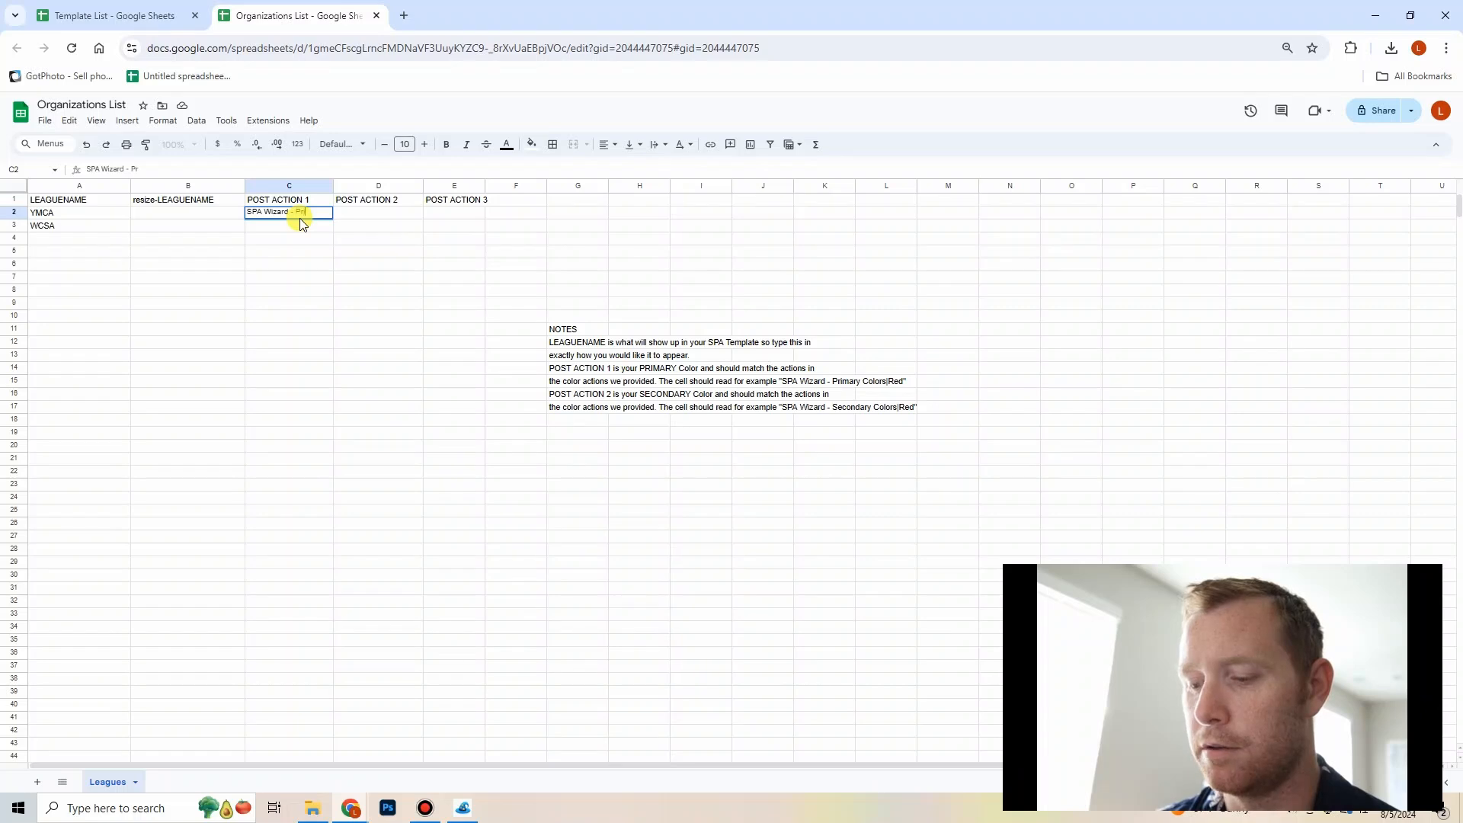
type("imary Colors|")
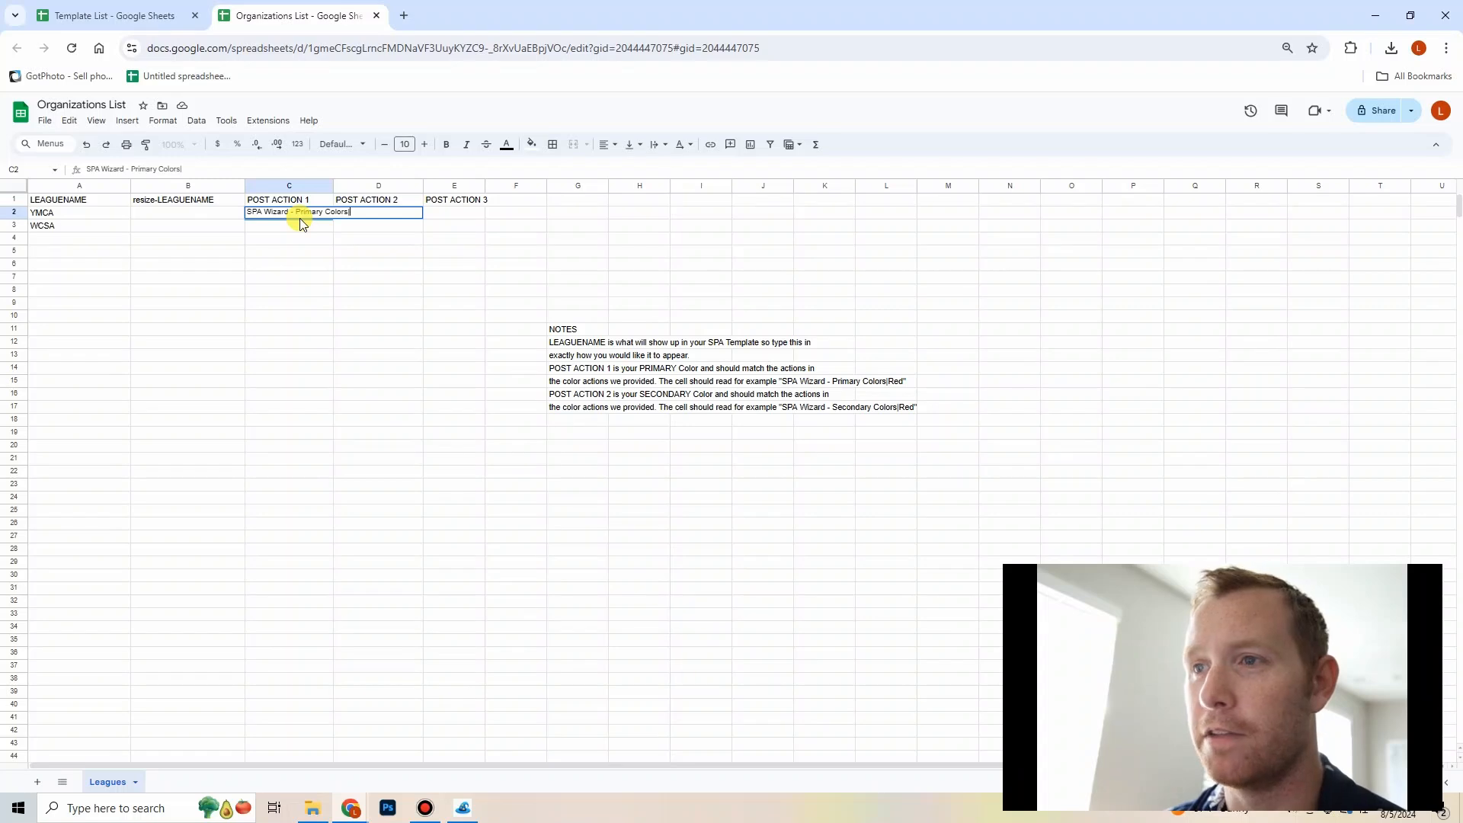
type("Blue")
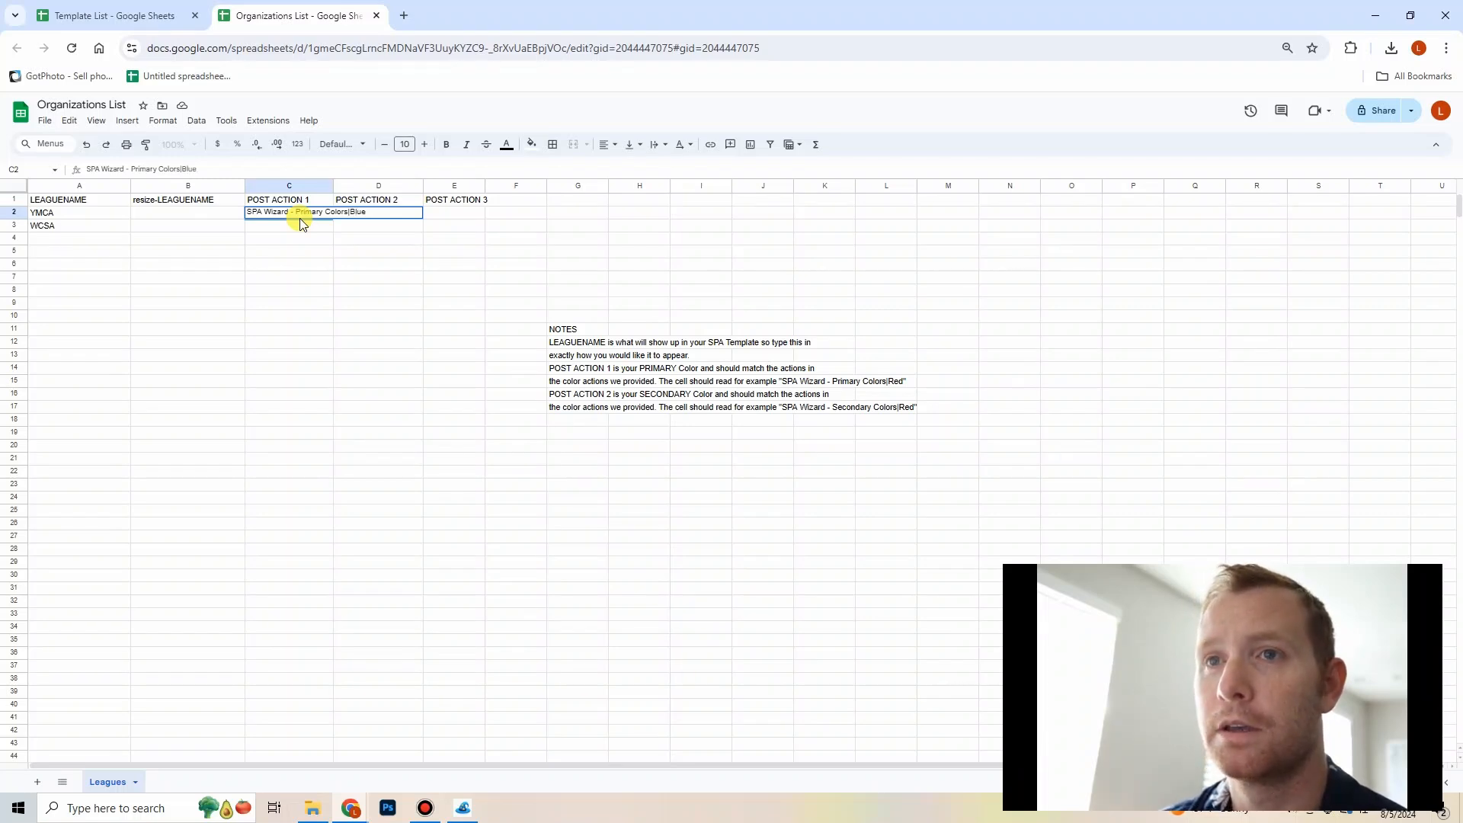
key("Return")
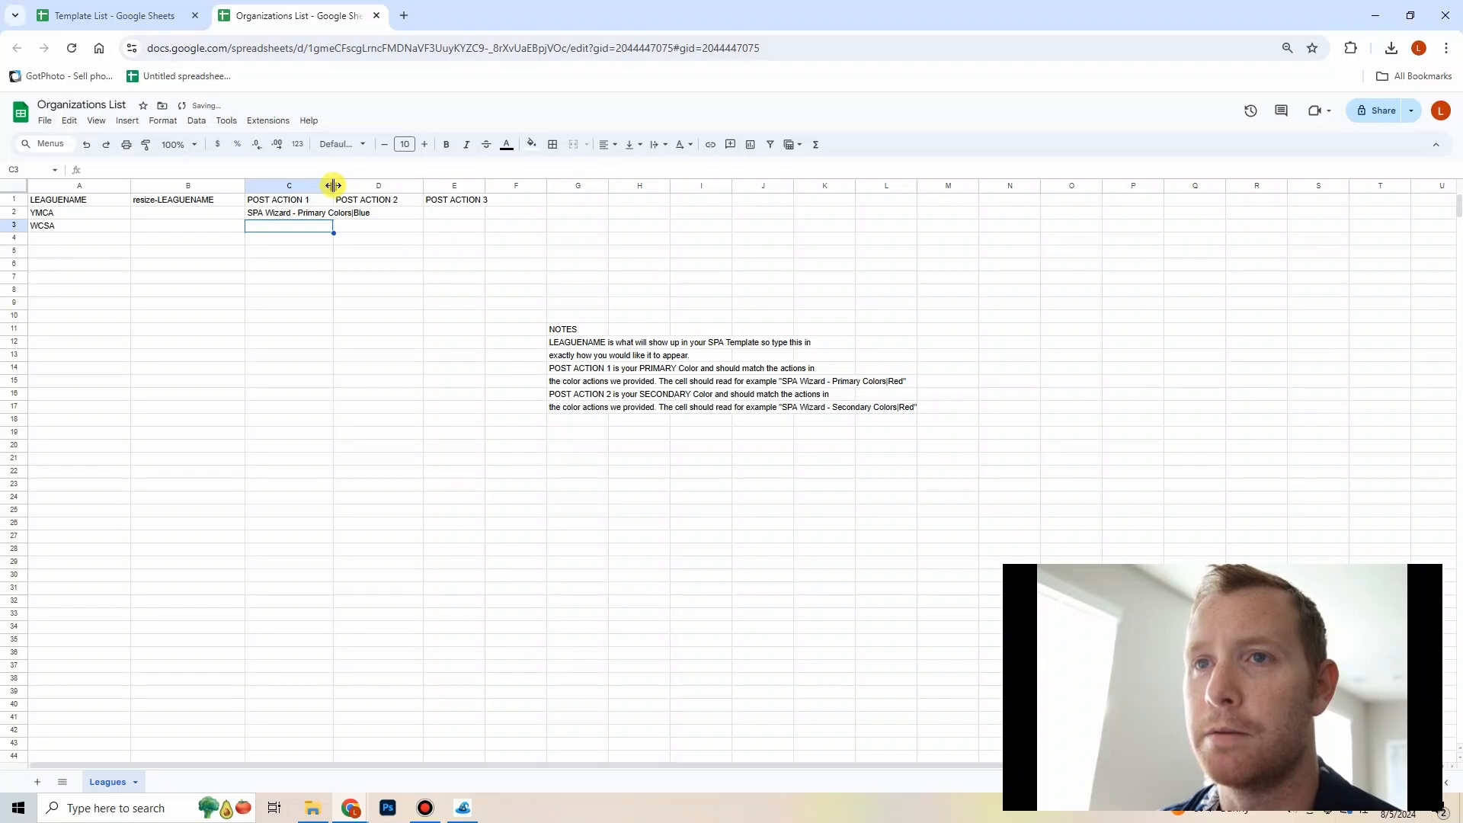
Step: Widen the POST ACTION 1 column and copy its value into YMCA's POST ACTION 2 cell
left_click_drag(334, 185, 411, 217)
left_click(366, 215)
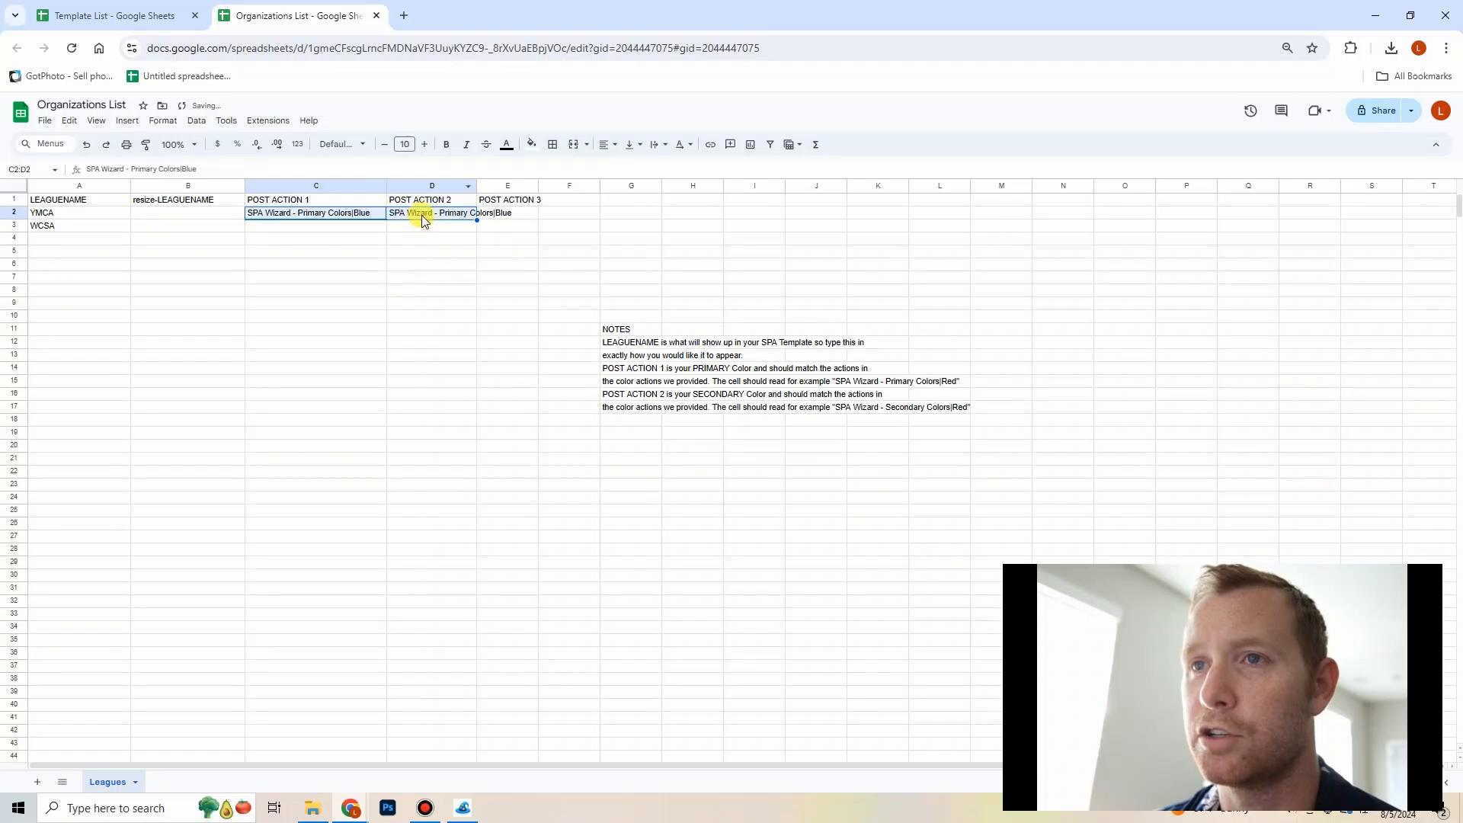
Step: Edit YMCA's POST ACTION 2 to read SPA Wizard - Secondary Colors|Red
double_click(424, 217)
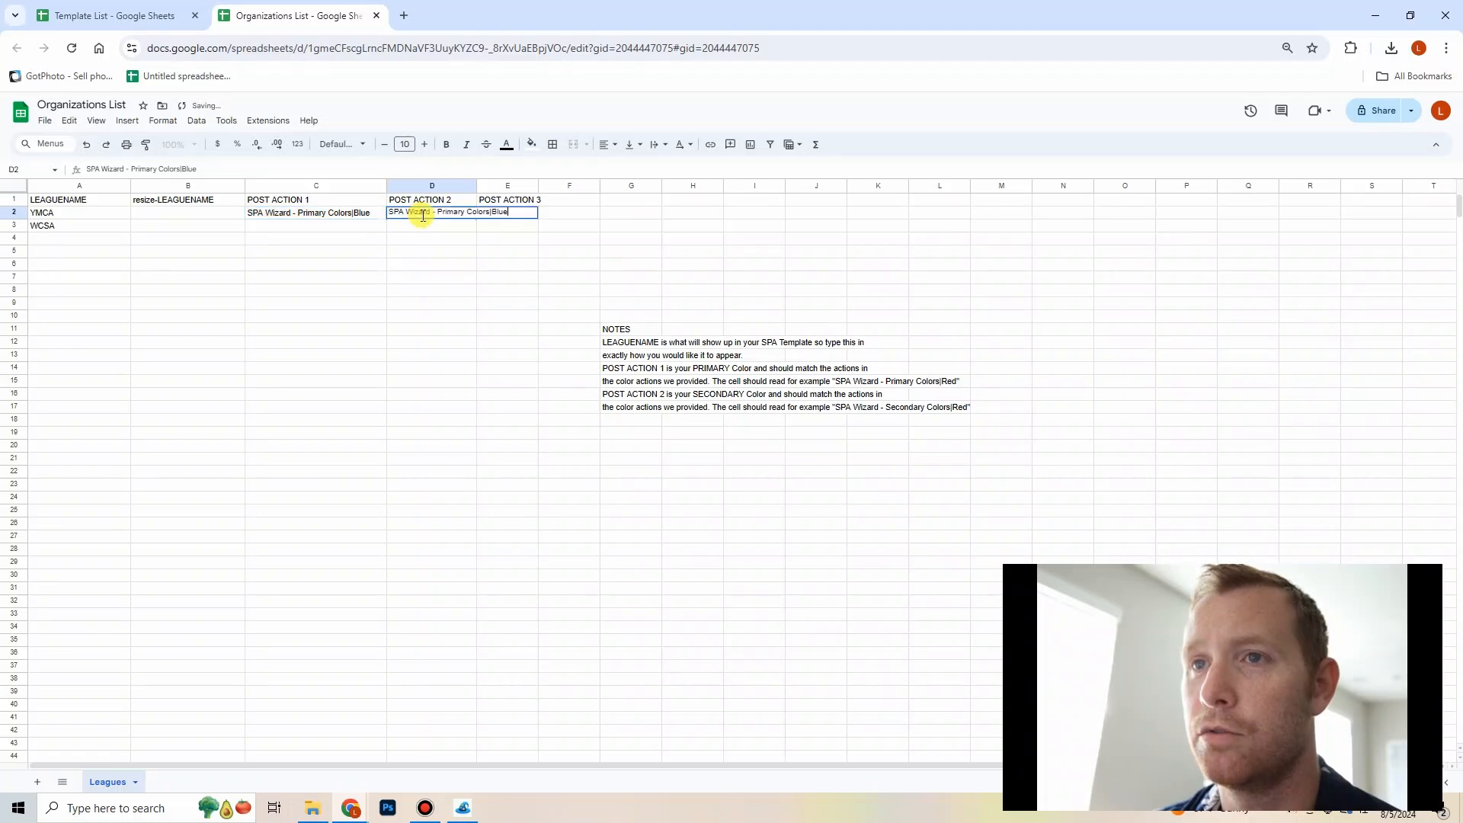
left_click(463, 214)
key("BackSpace")
key("BackSpace")
key("BackSpace")
key("BackSpace")
key("BackSpace")
key("BackSpace")
key("BackSpace")
key("BackSpace")
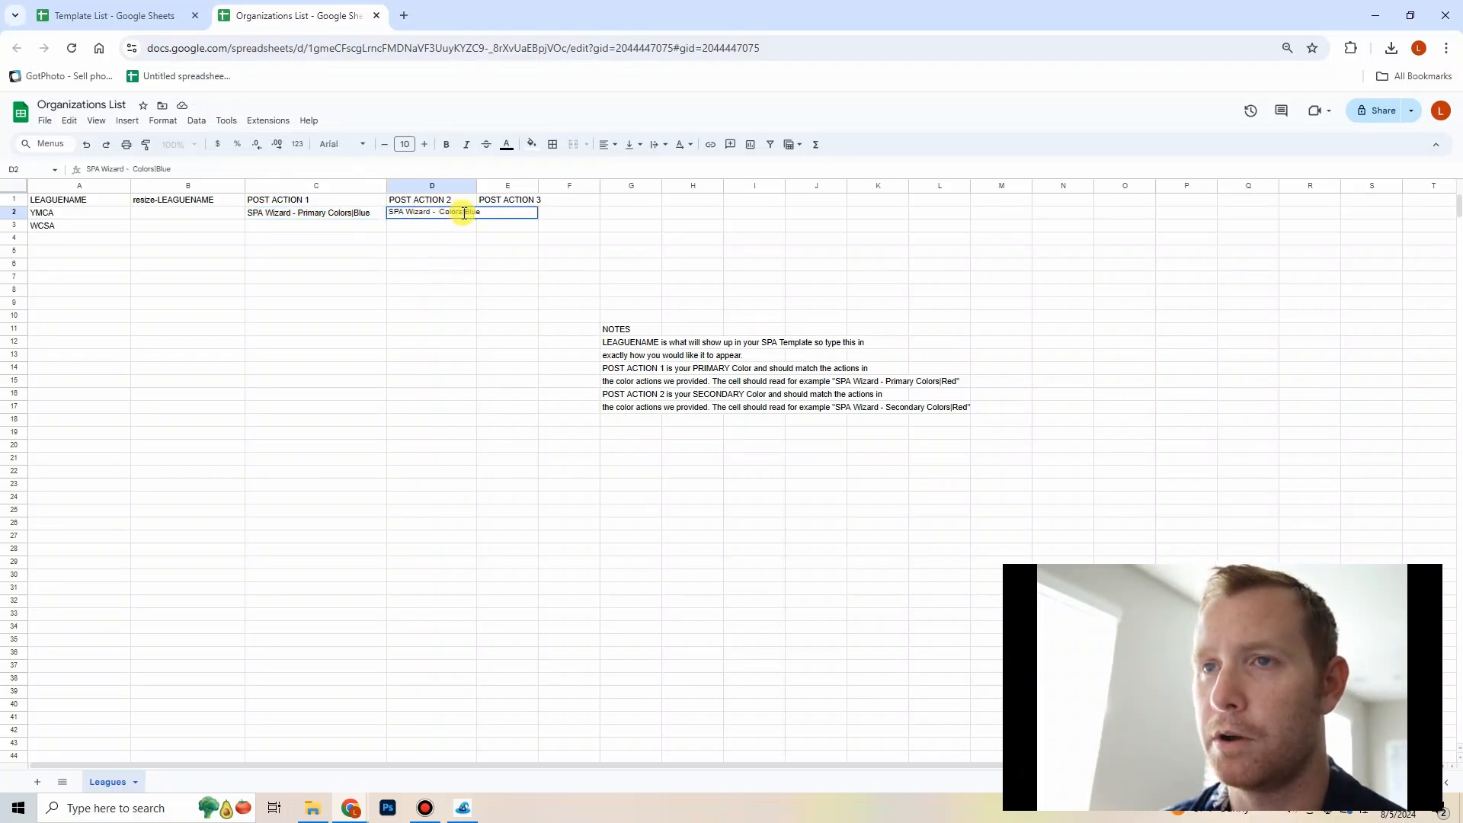
type("Se")
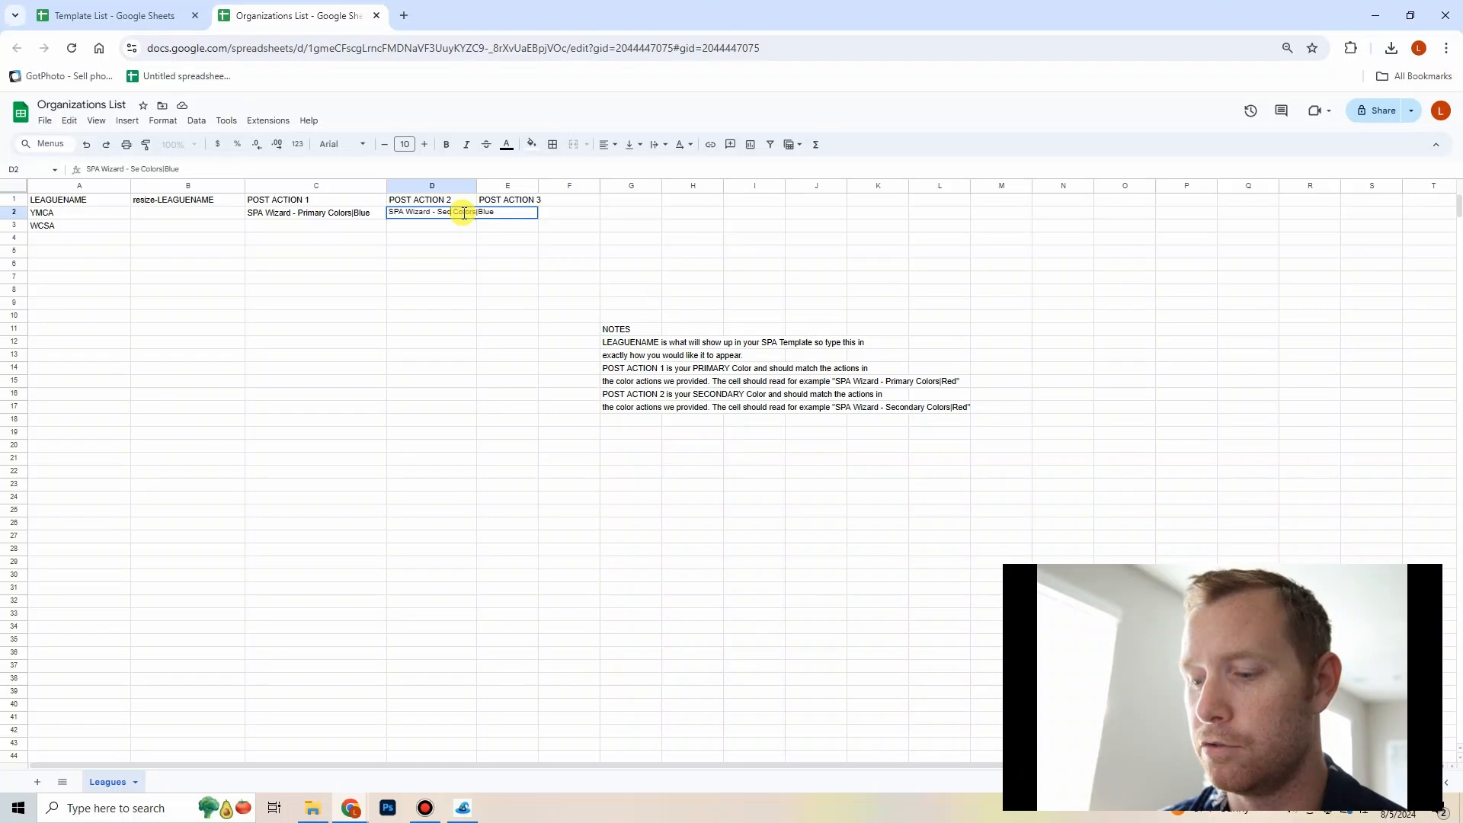
type("condary")
key("Return")
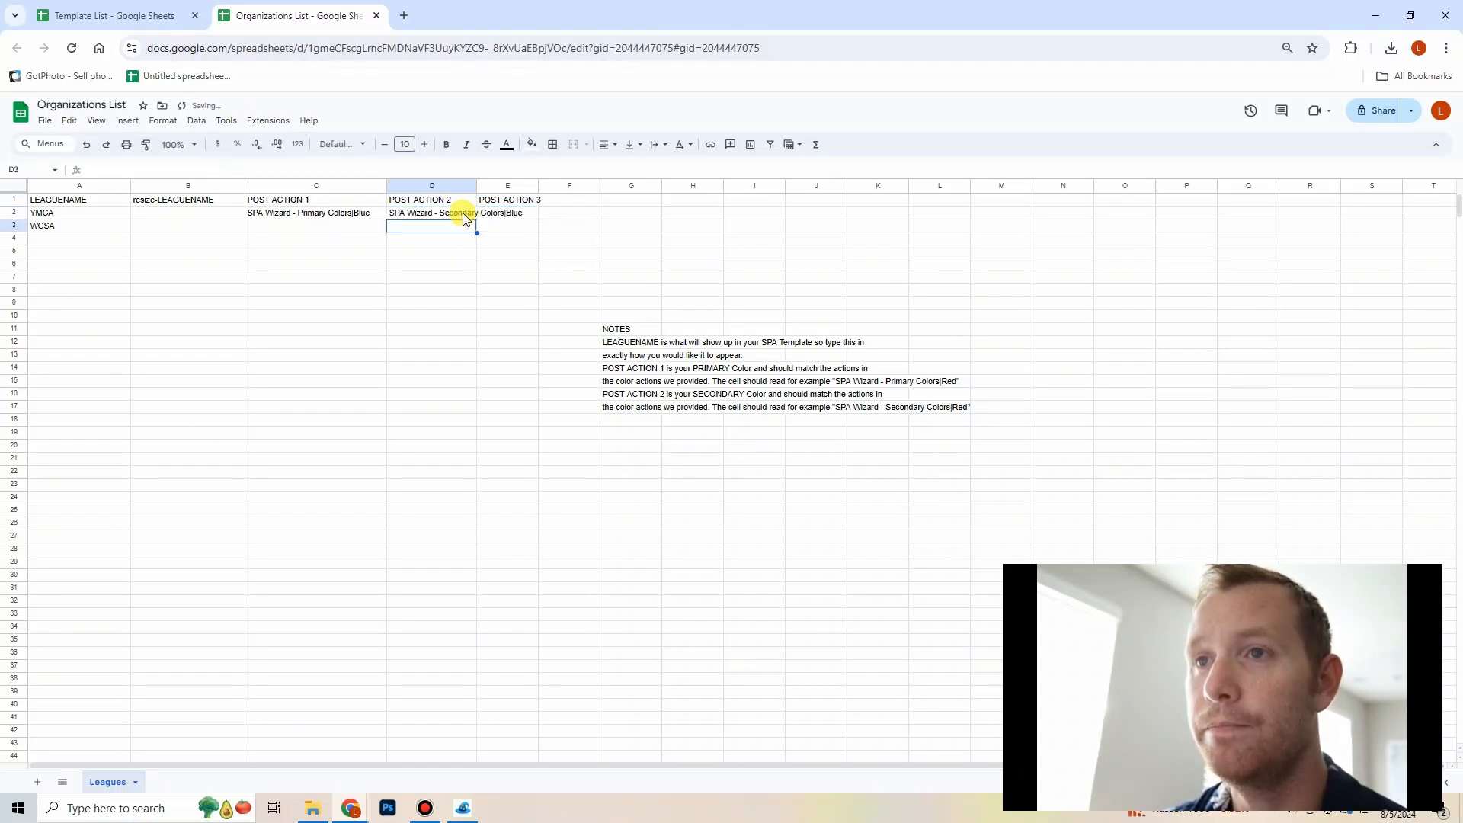
double_click(464, 215)
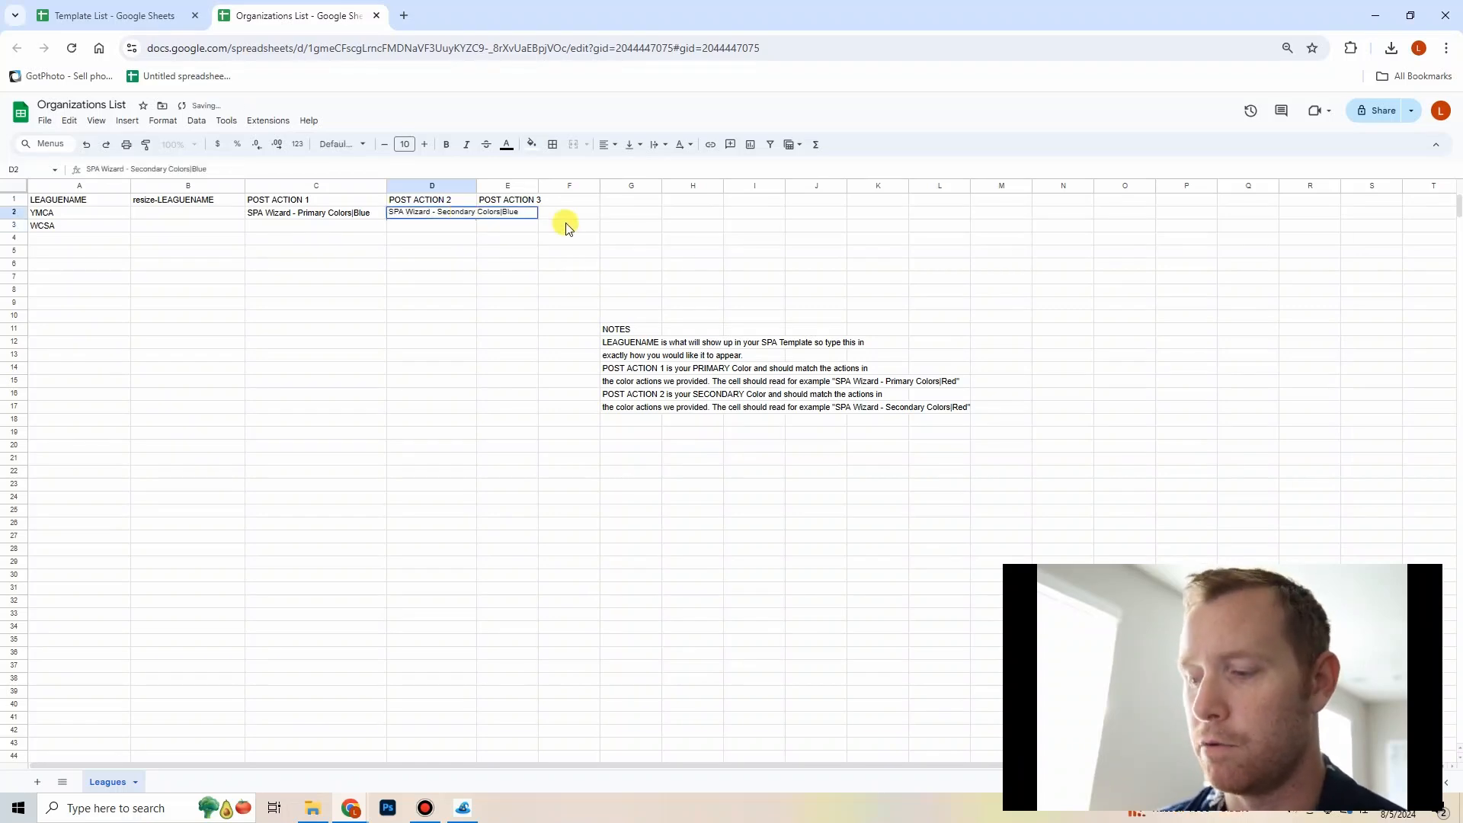
key("BackSpace")
key("BackSpace")
key("BackSpace")
key("BackSpace")
type("R")
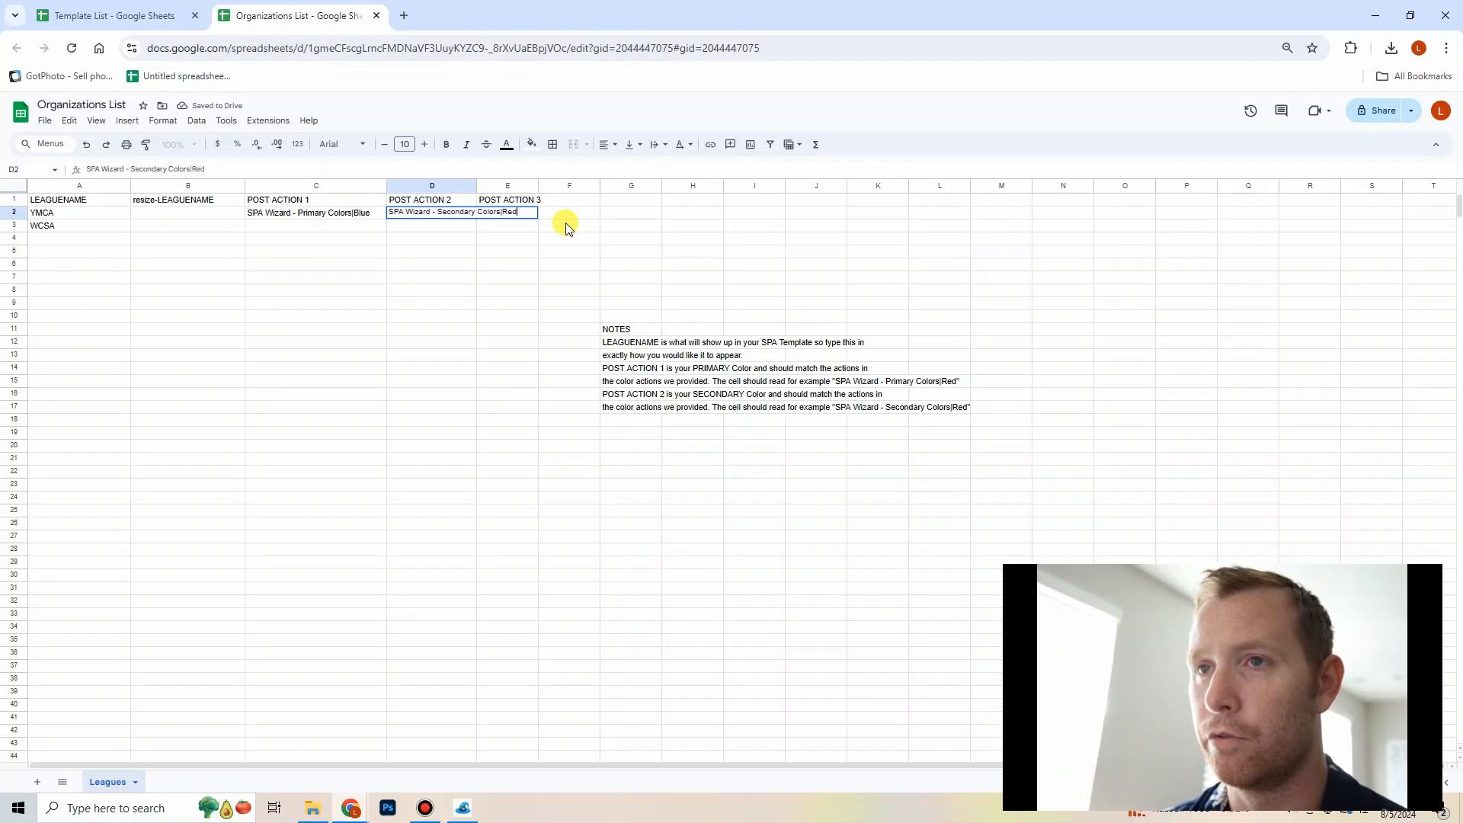
type("ed")
key("Return")
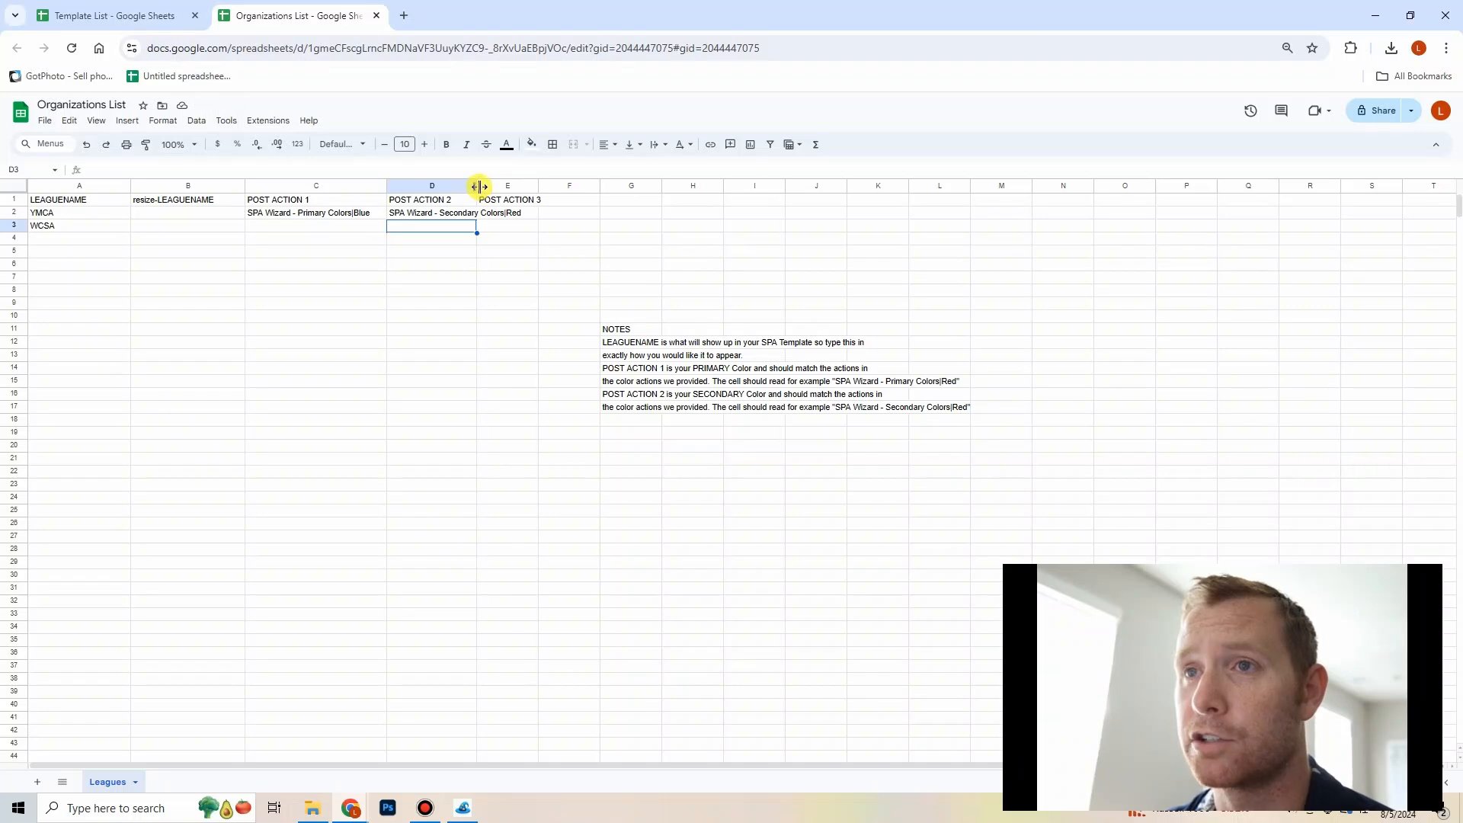
Step: Widen the POST ACTION 2 column to fit its contents
left_click_drag(477, 188, 532, 188)
right_click(532, 189)
left_click(505, 302)
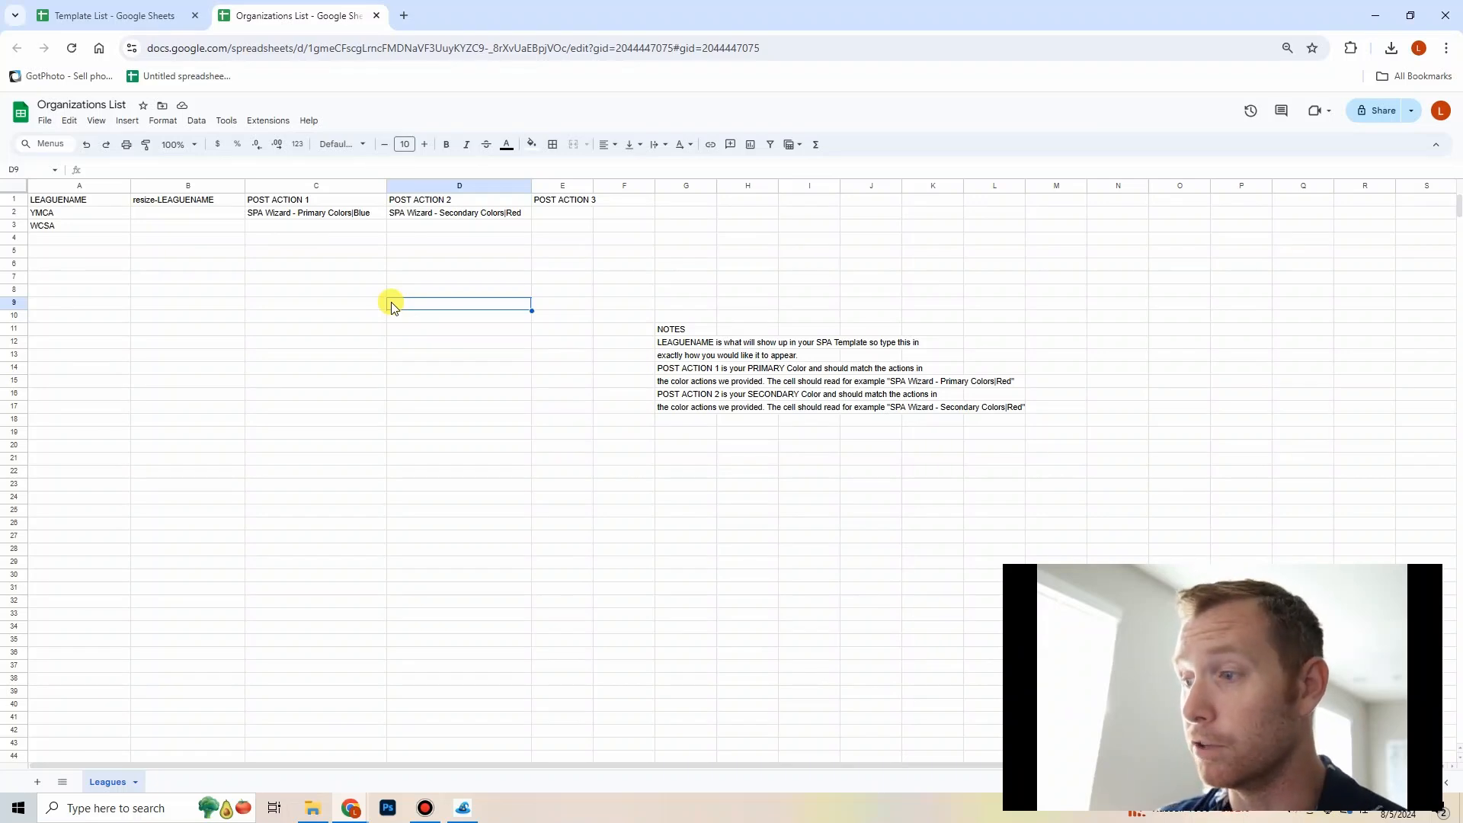
Step: Return to the Template List spreadsheet
left_click(66, 239)
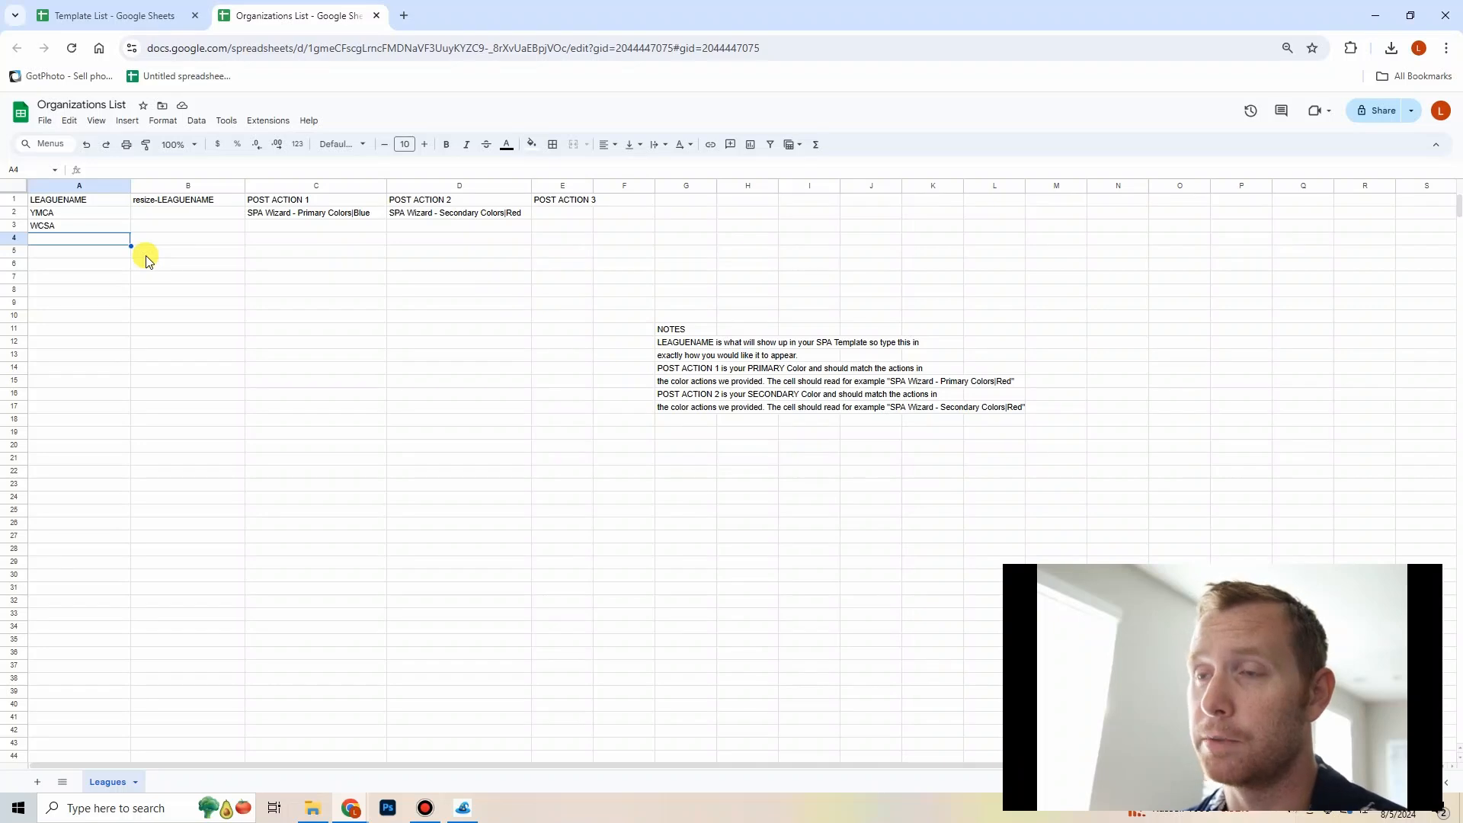
left_click(152, 14)
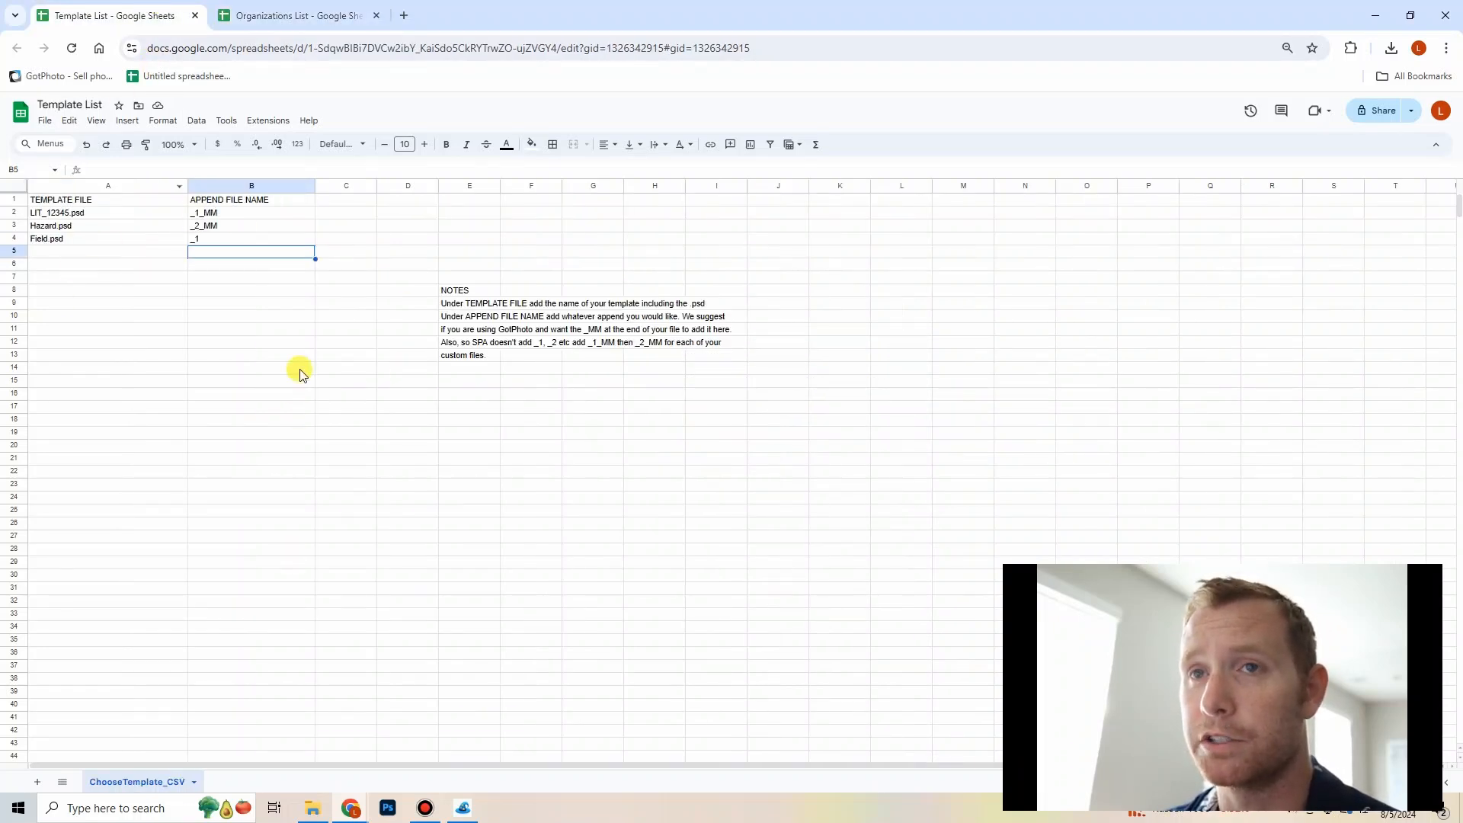